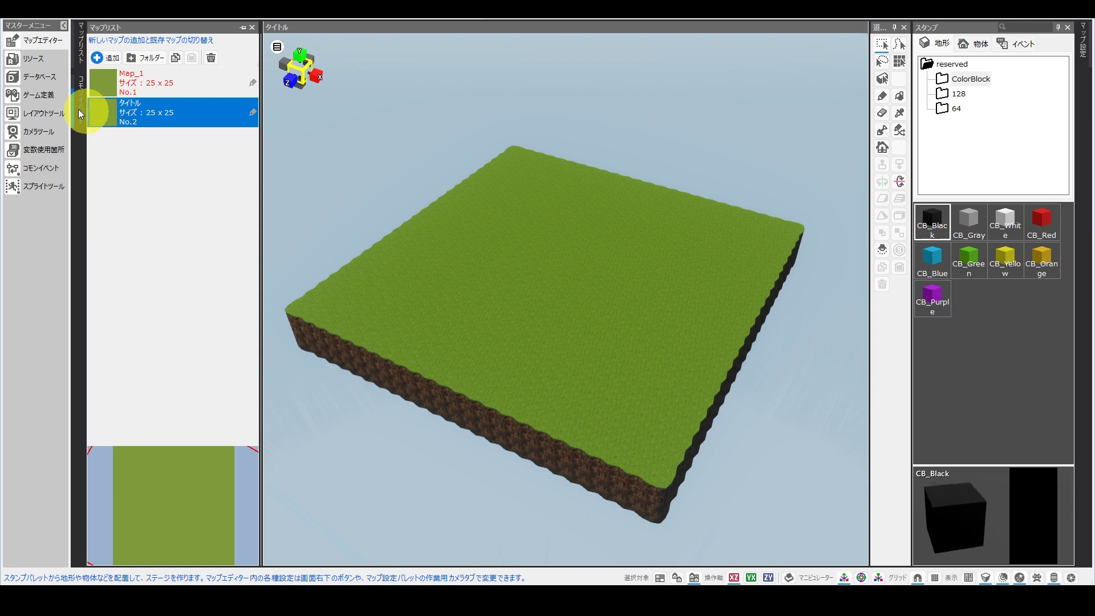
- Turn on タイトル画面スキップ in the rules and controls (ルールと操作) of the game definition and save the settings
left_click(40, 97)
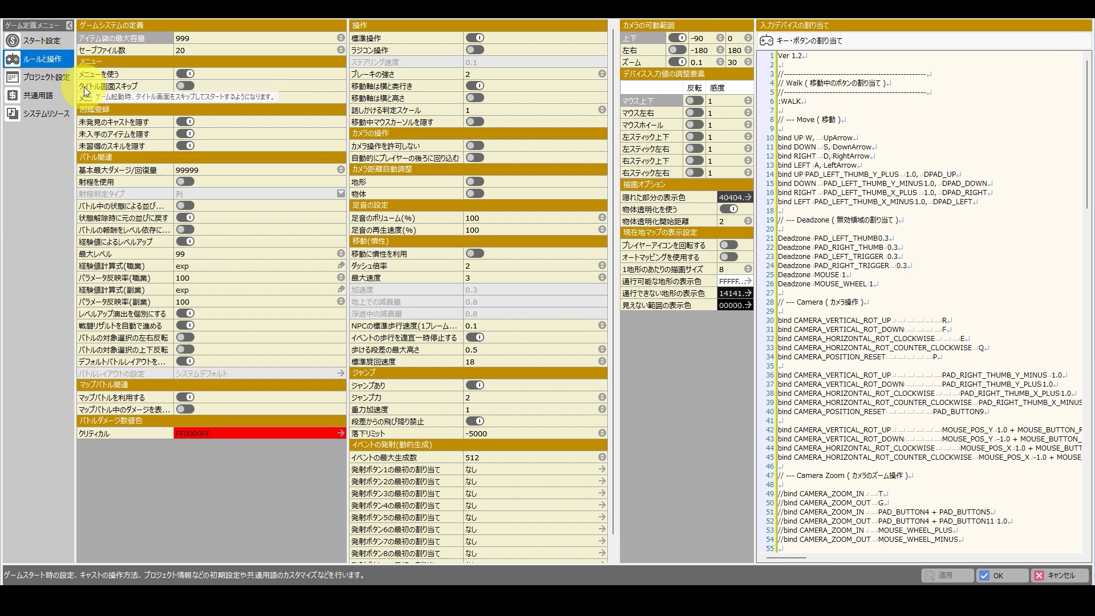
left_click(188, 85)
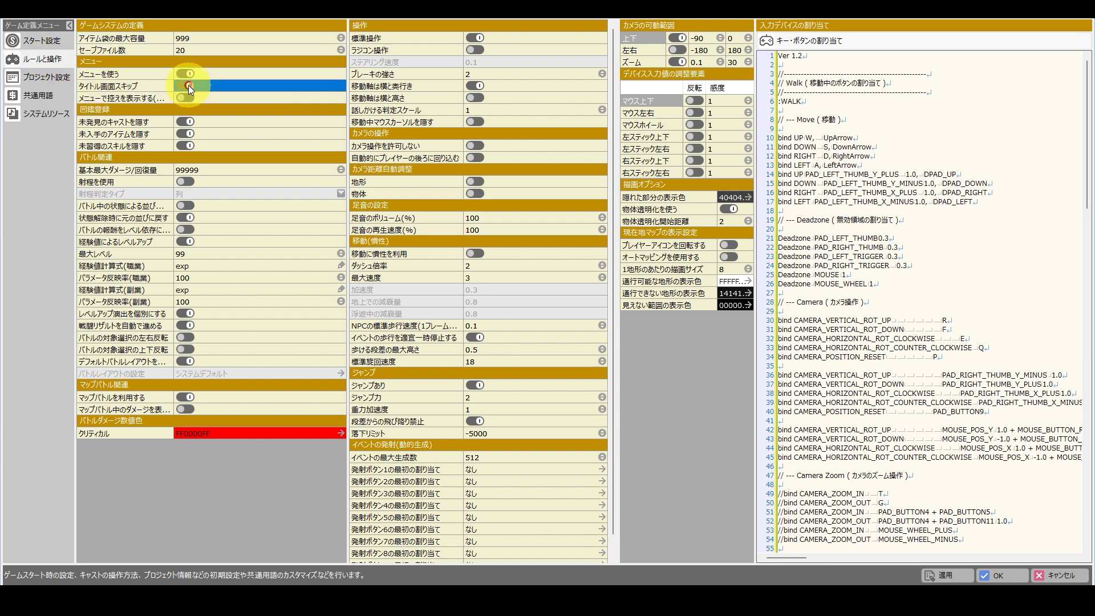
left_click(1008, 577)
- Add a new blank common event to the 共通イベント folder, keeping its event sheet empty
left_click(81, 100)
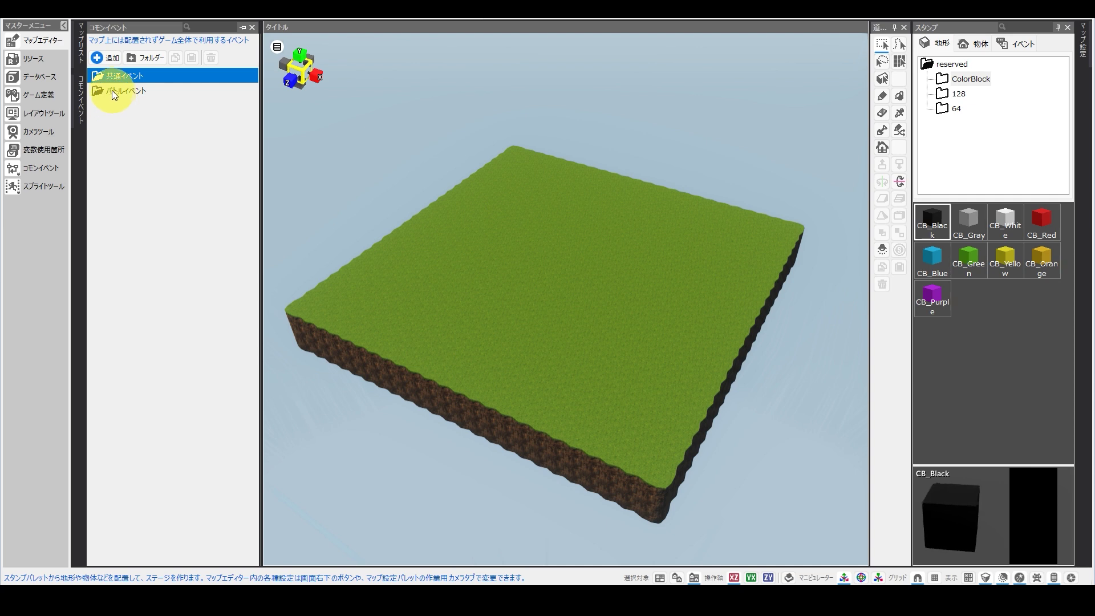
left_click(111, 62)
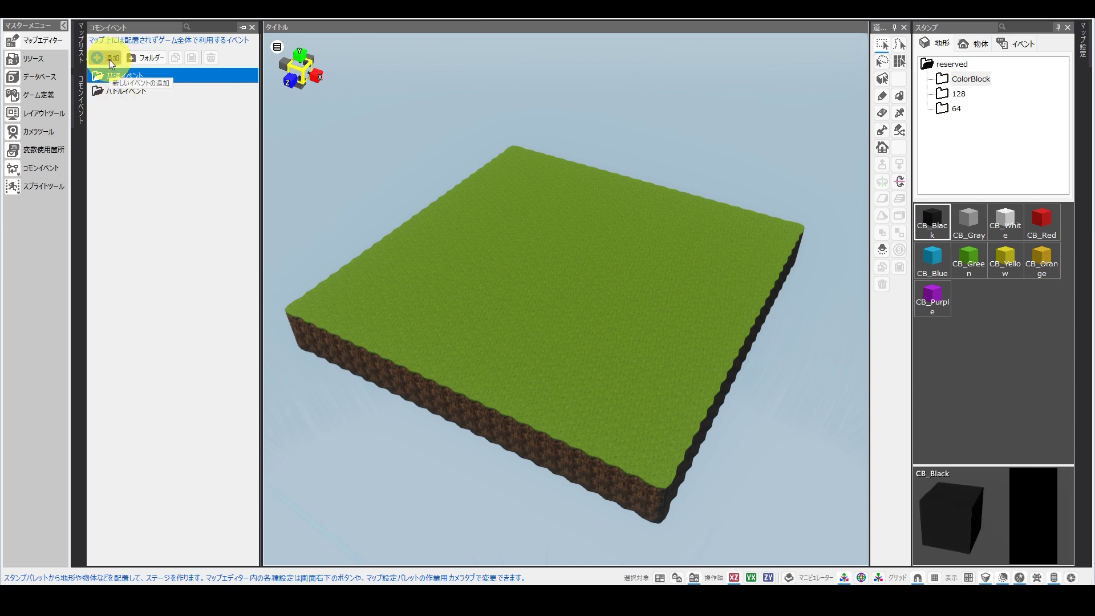
left_click(510, 185)
left_click(569, 435)
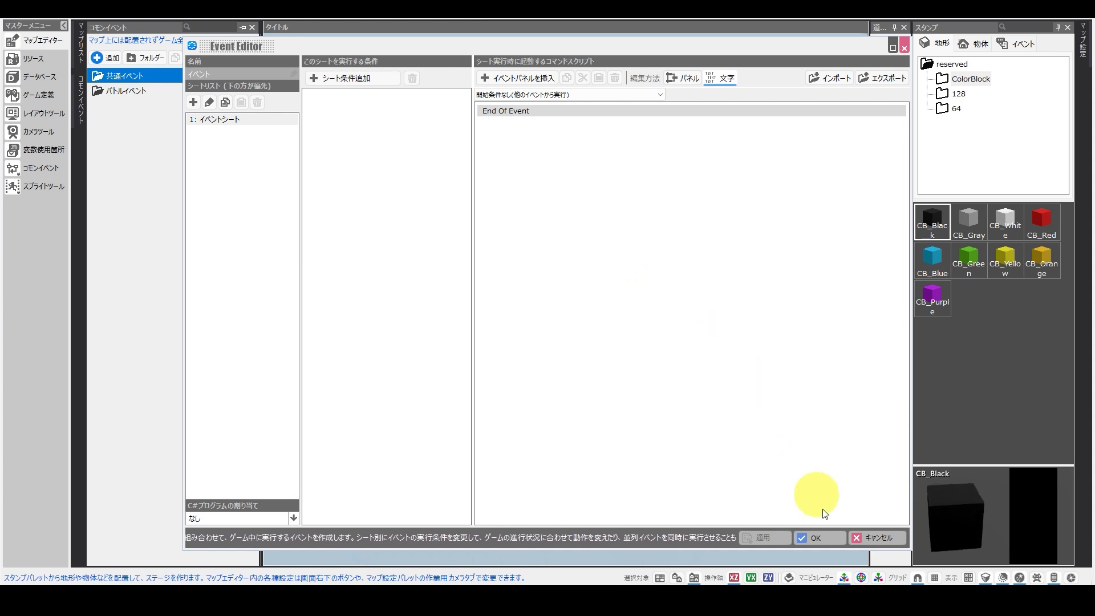
left_click(819, 537)
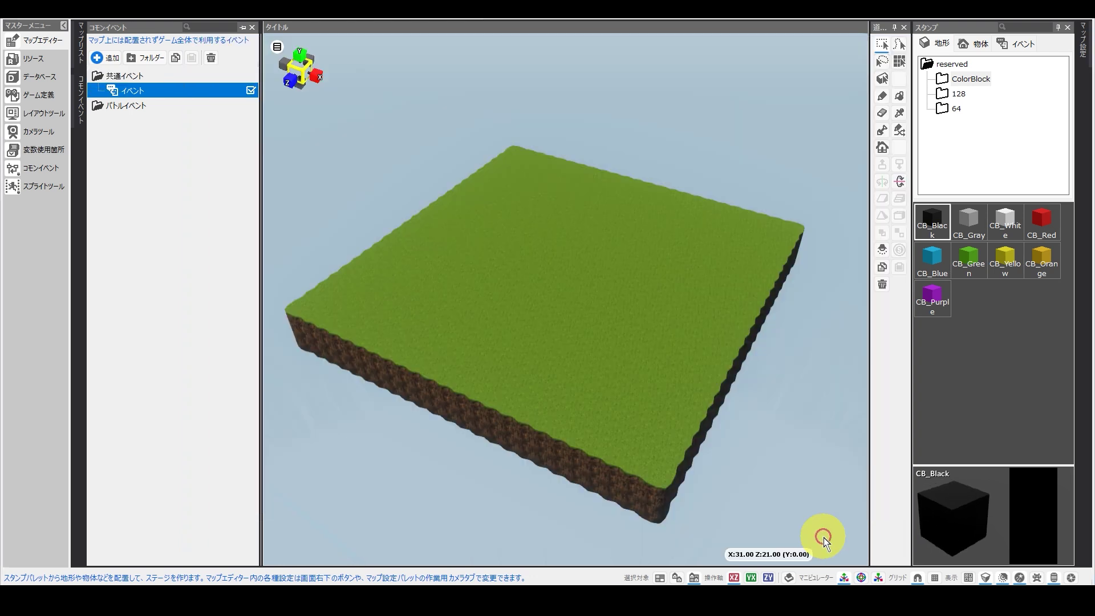
- Rename the new common event as タイトル制御
left_click(131, 93)
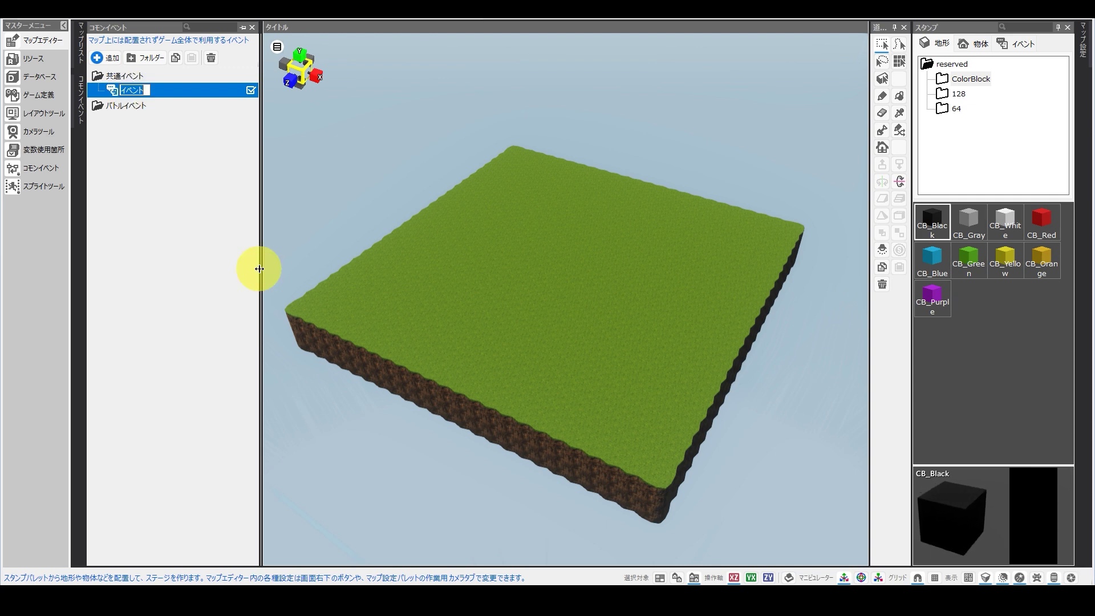
type("たいとるせい")
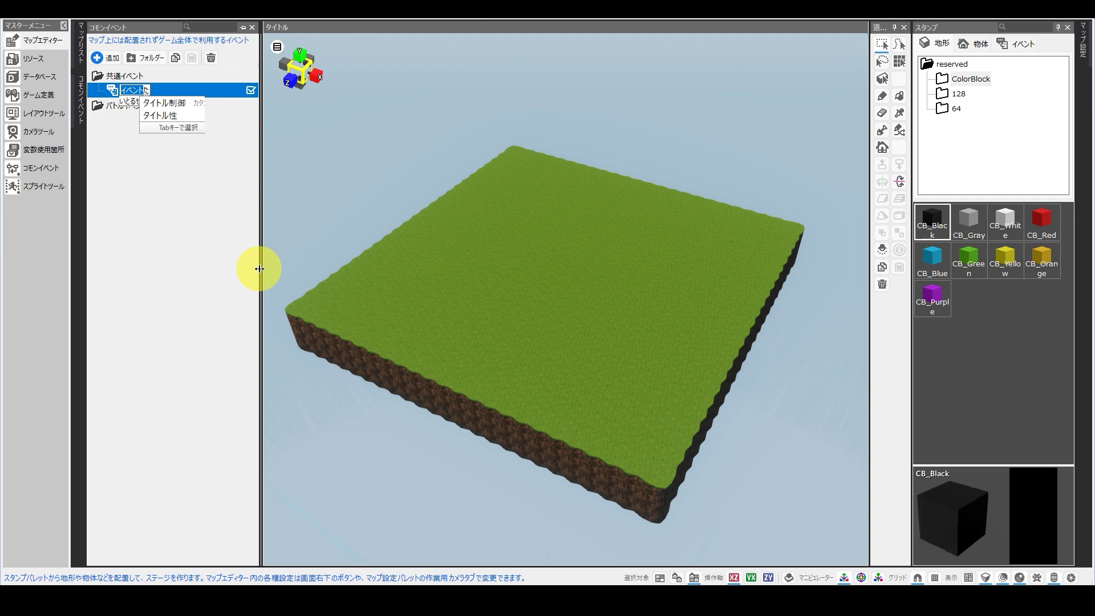
key("Tab")
key("Return")
key("Return")
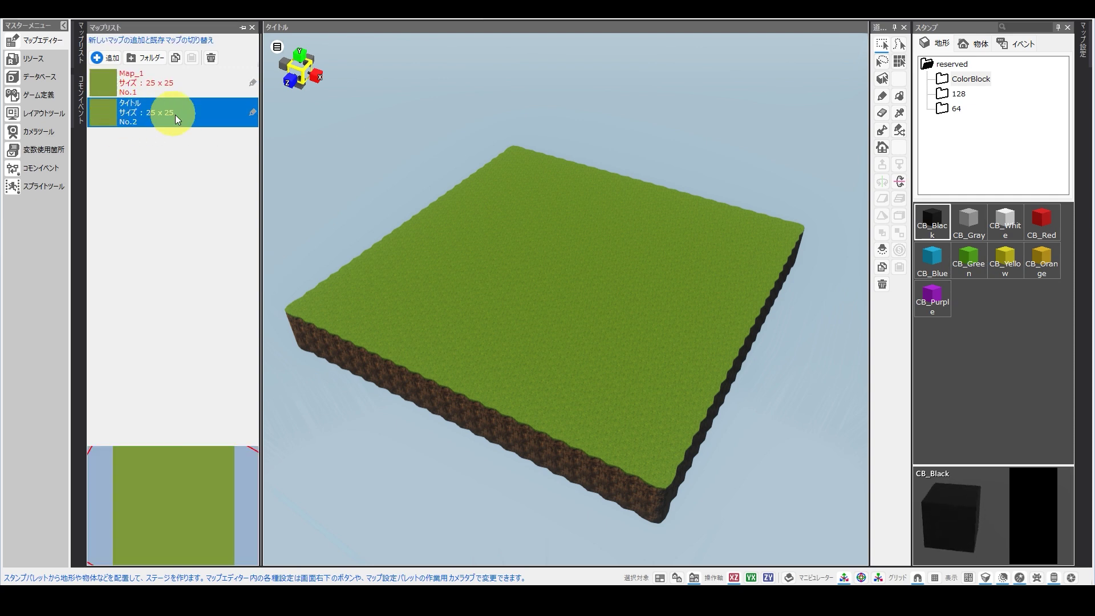
- In the タイトル map's settings, assign タイトル制御 as イベント1 called before the map is shown, and switch off the map name display (表示)
left_click(1077, 52)
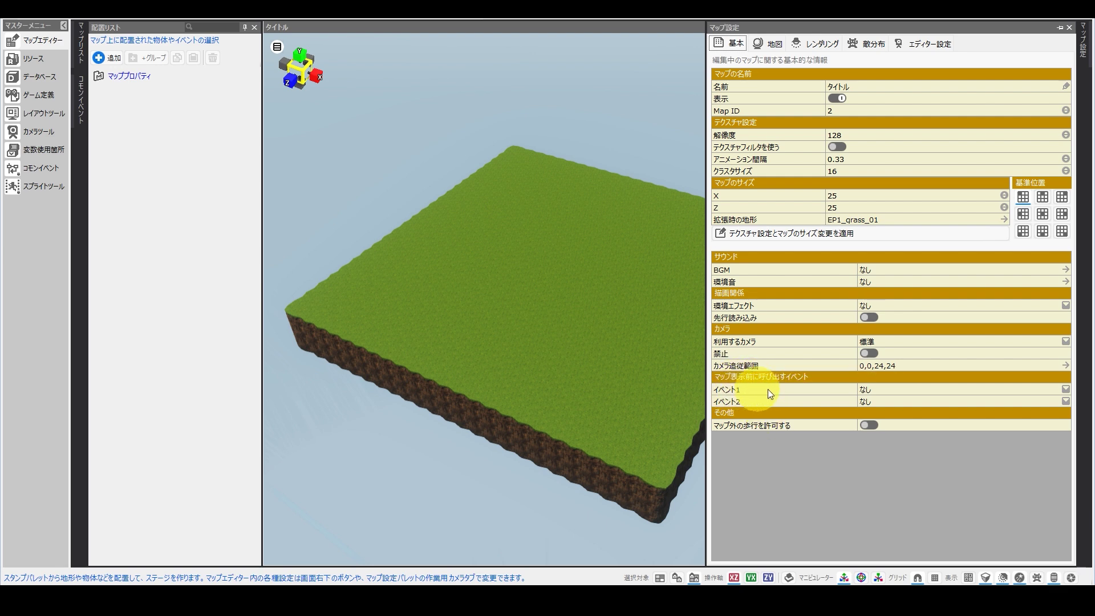
left_click(894, 389)
left_click(887, 389)
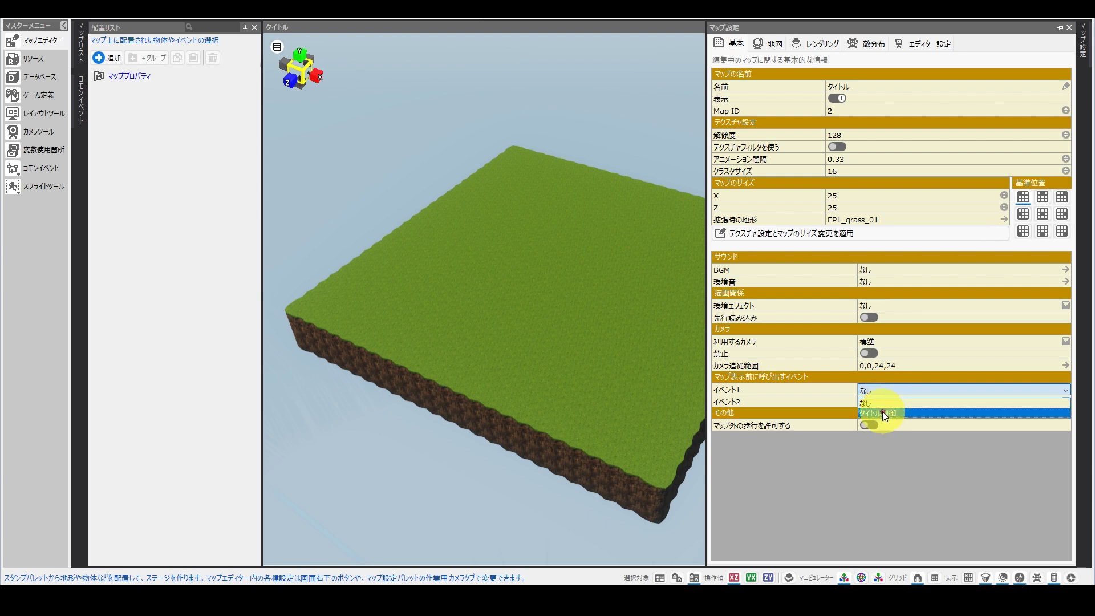
left_click(881, 412)
left_click(802, 391)
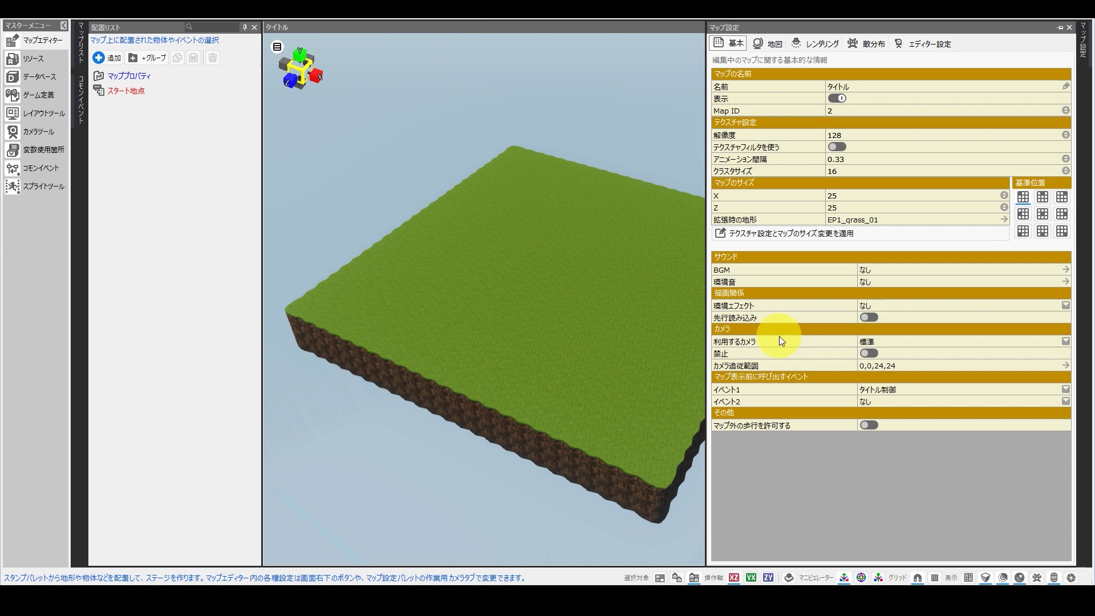
mouse_move(767, 96)
left_click(837, 98)
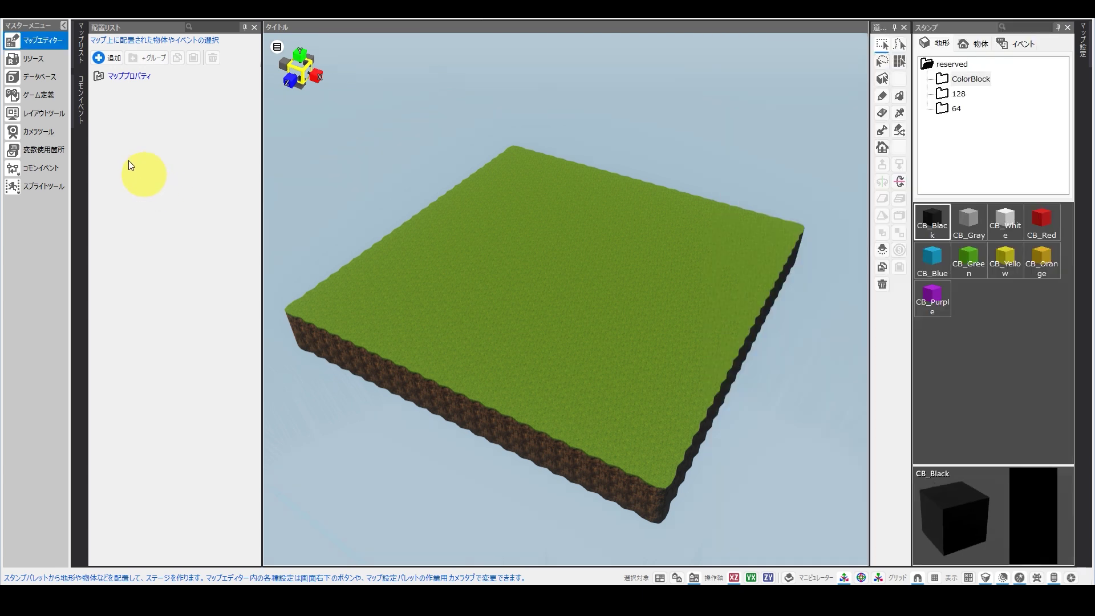
- In the layout tool, add a new layout named PressStartButton to the event free layouts (イベント用フリーレイアウト)
left_click(32, 115)
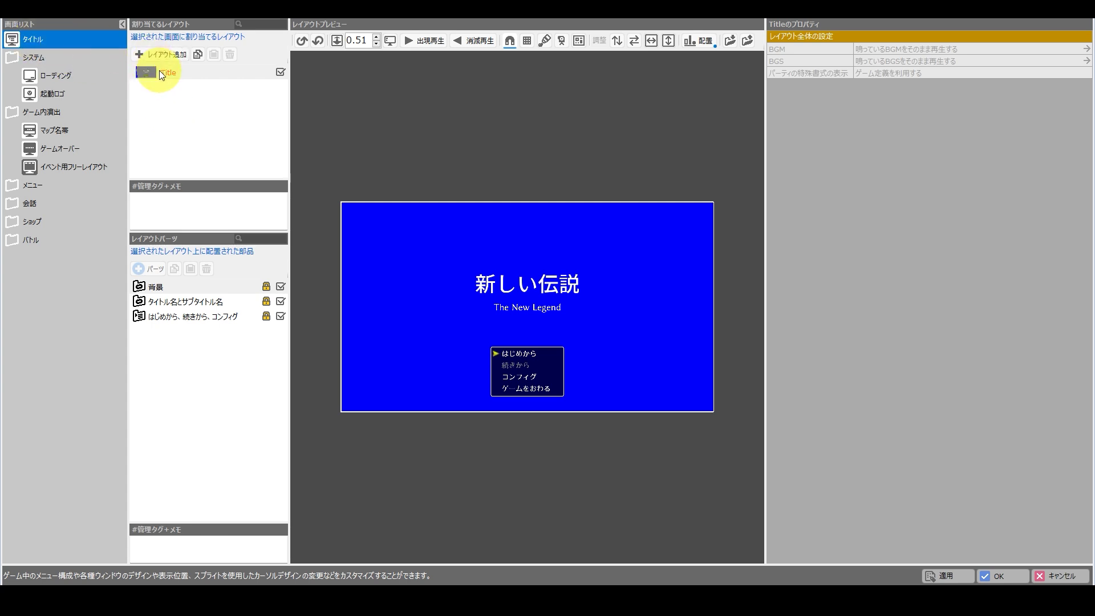
left_click(33, 168)
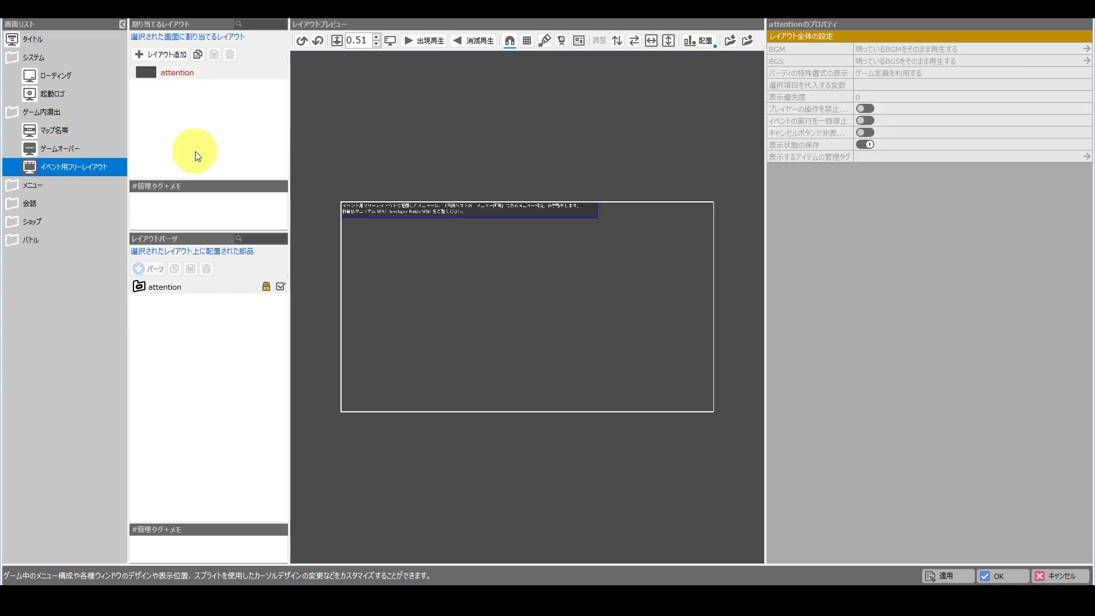
left_click(163, 54)
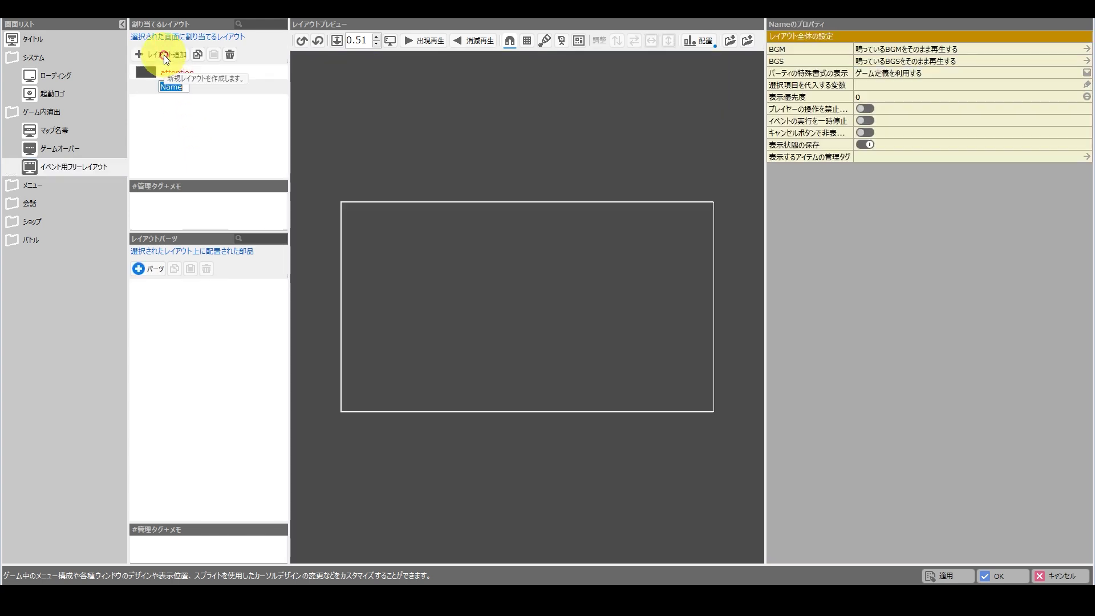
type("PressStartButton")
key("Return")
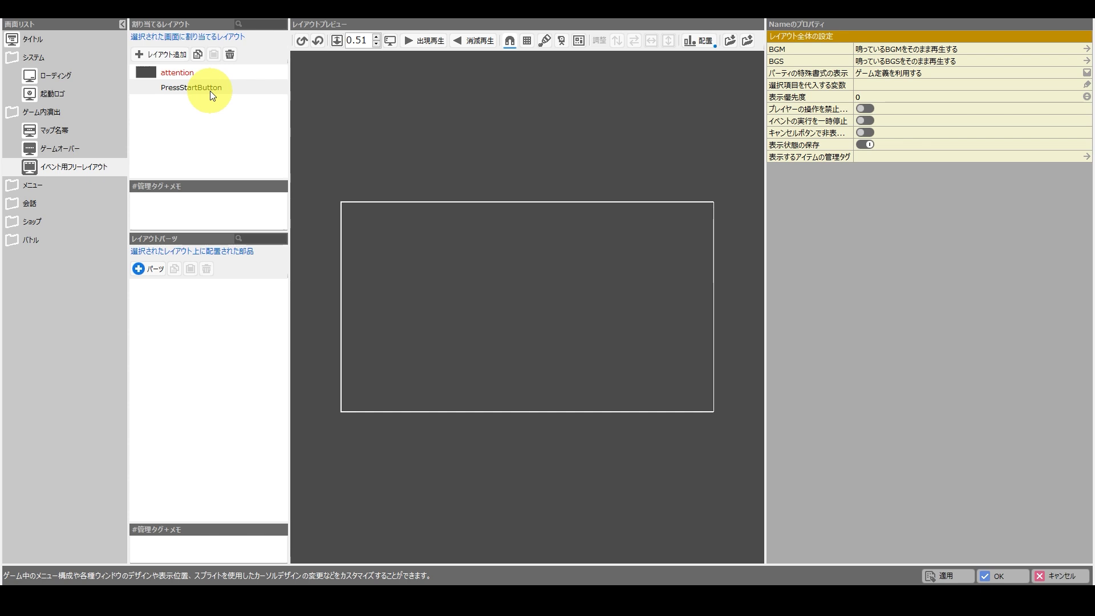
- Add an item selection container (項目の選択用のコンテナ) to the PressStartButton layout, keeping its default name
left_click(150, 270)
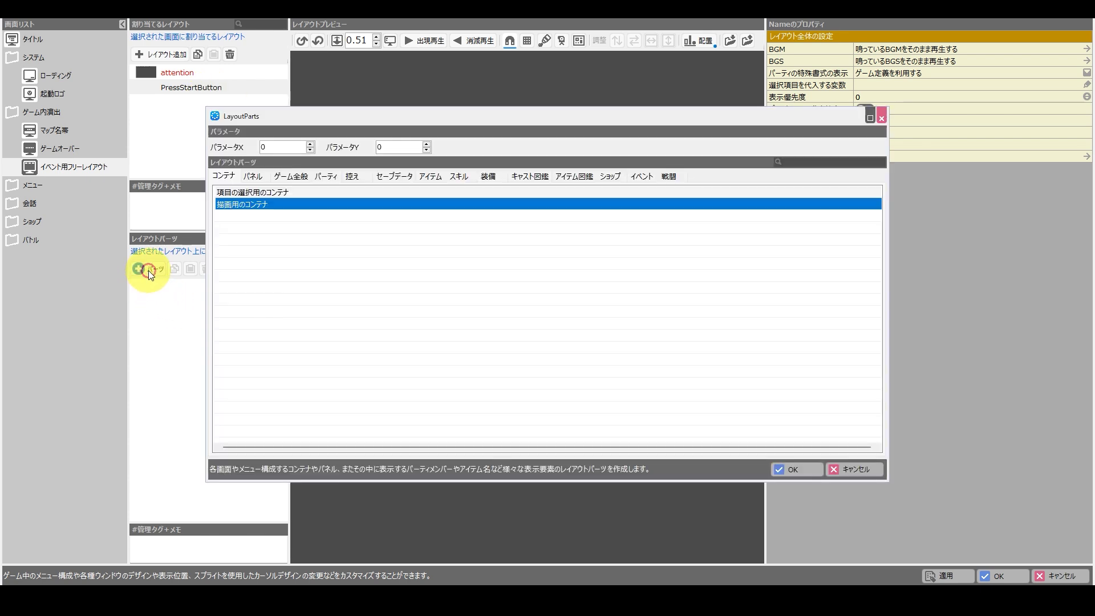
left_click(227, 195)
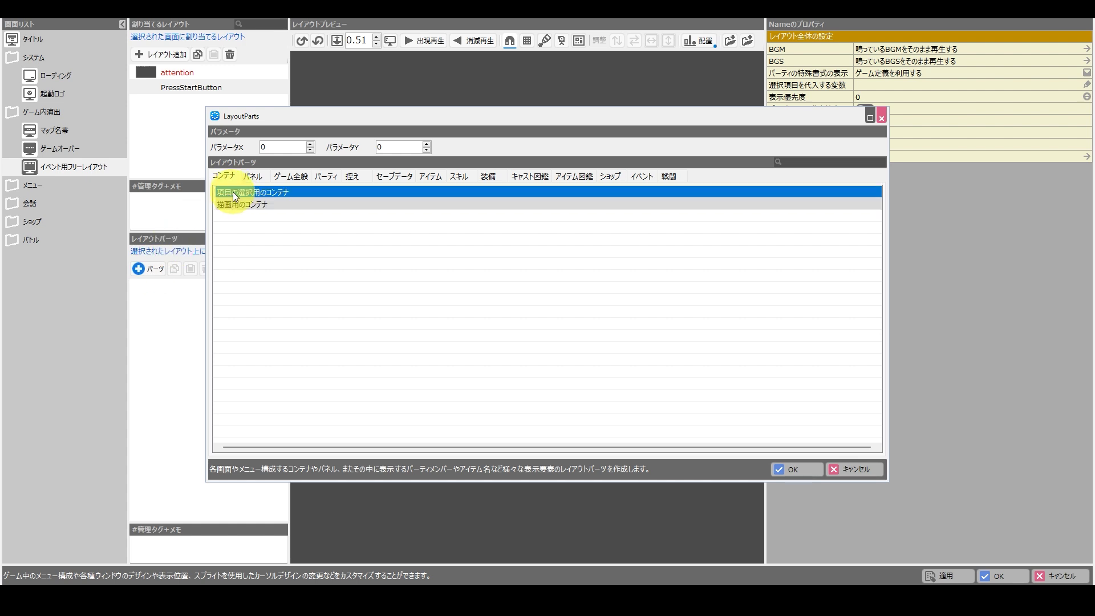
left_click(792, 469)
key("Return")
- Add a selection element container (項目の選択の要素用コンテナ) inside MenuContainer, keeping its default name
left_click(138, 292)
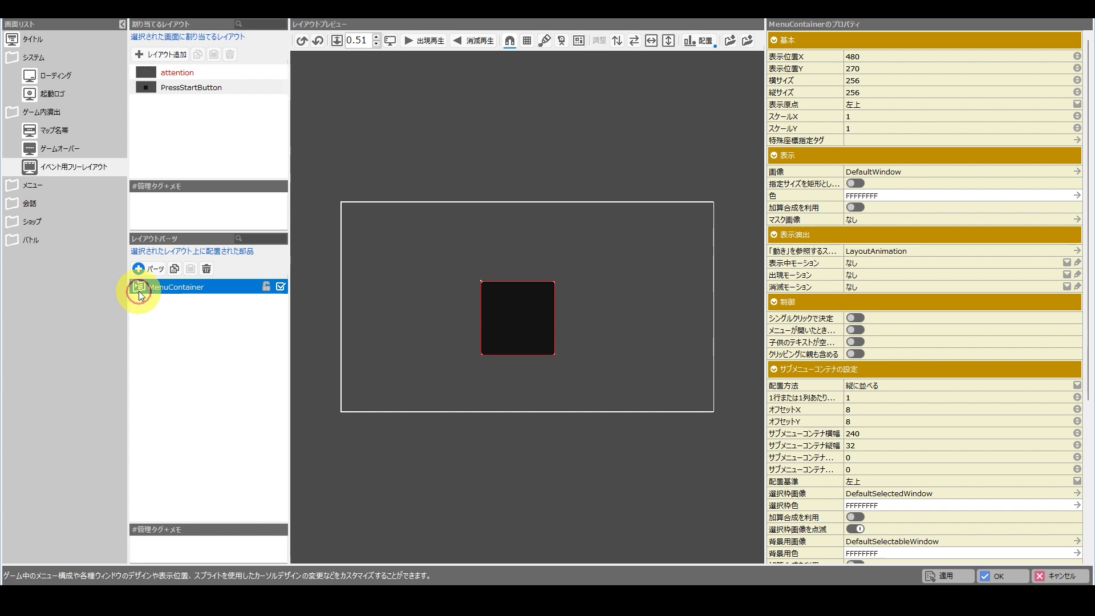
left_click(143, 270)
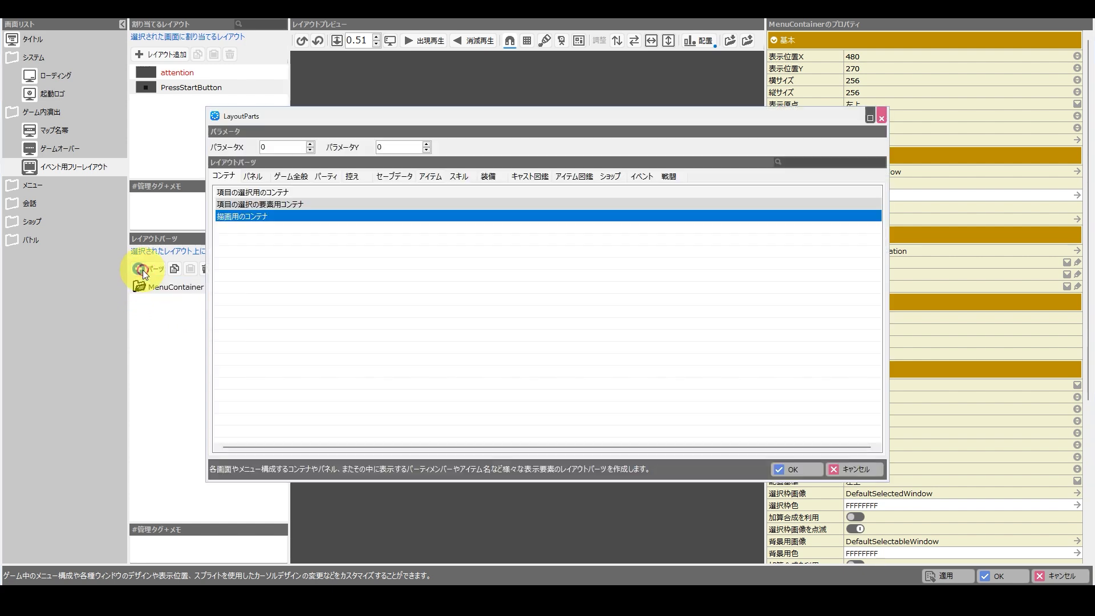
left_click(269, 204)
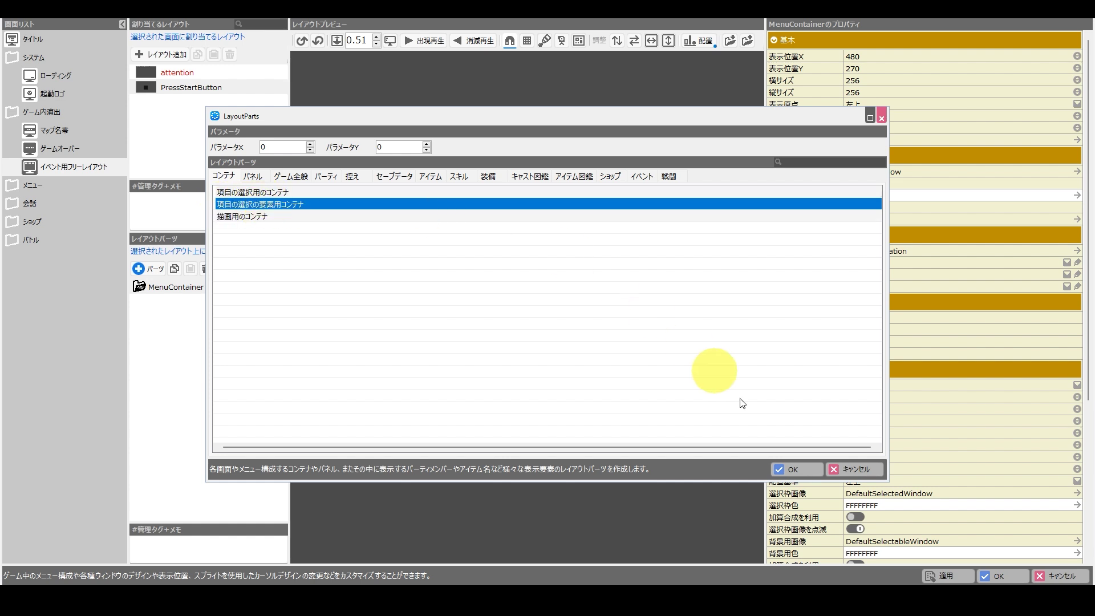
left_click(796, 468)
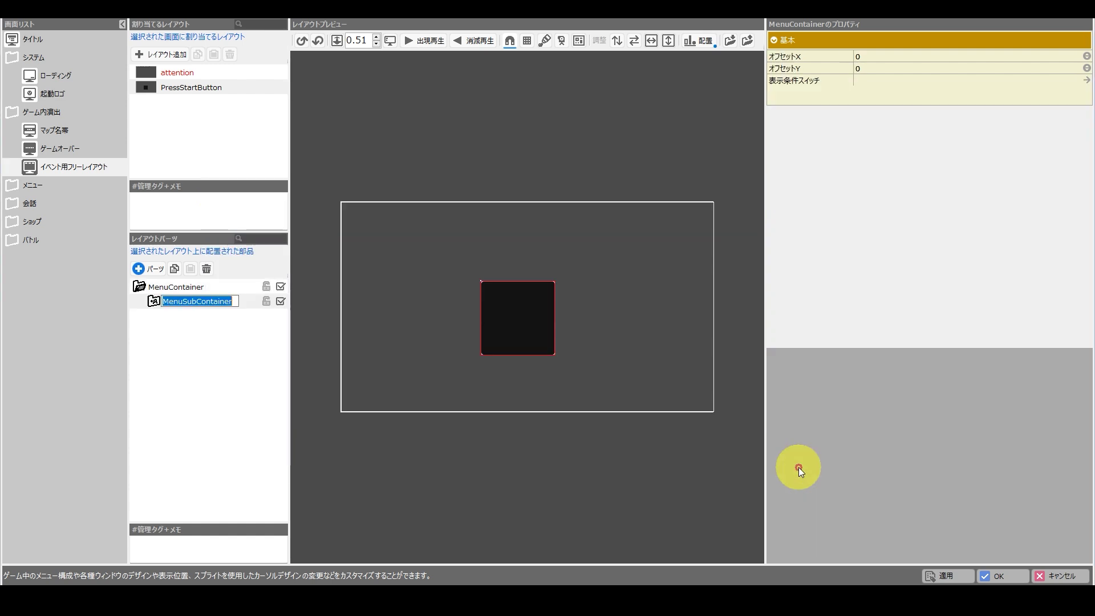
left_click(193, 342)
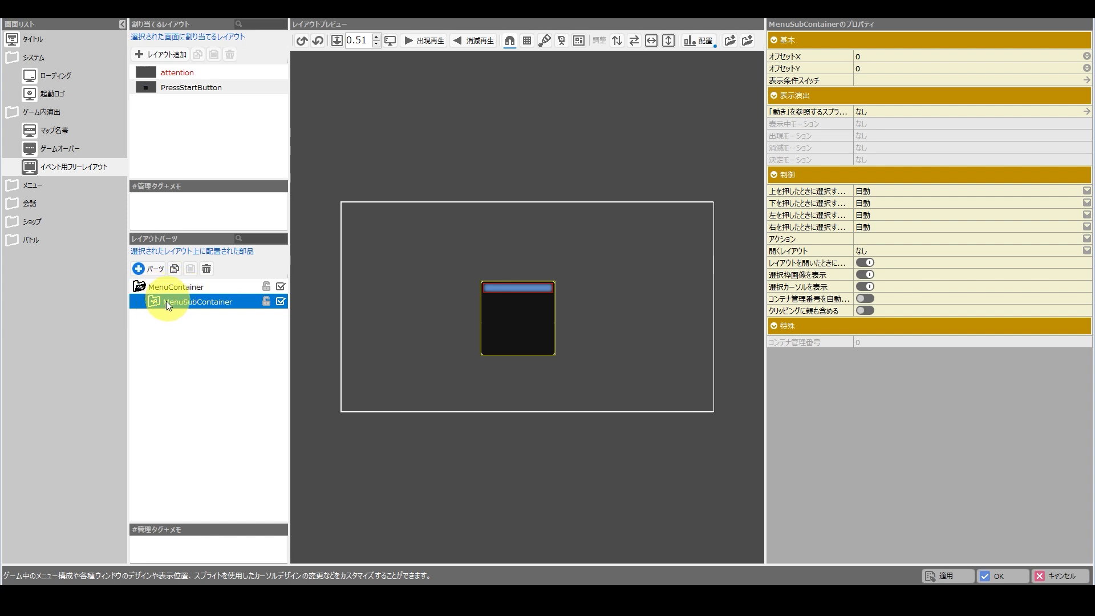
- Add a text drawing panel (文字列の描画用パネル) below MenuSubContainer with the text PressStartButton
left_click(153, 267)
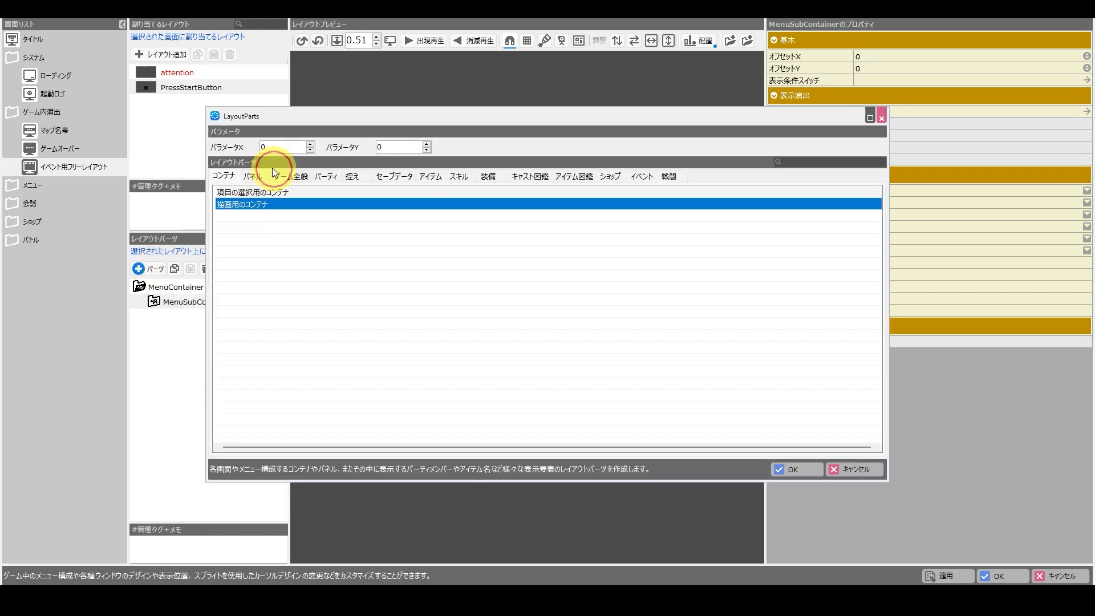
left_click(257, 171)
left_click(244, 191)
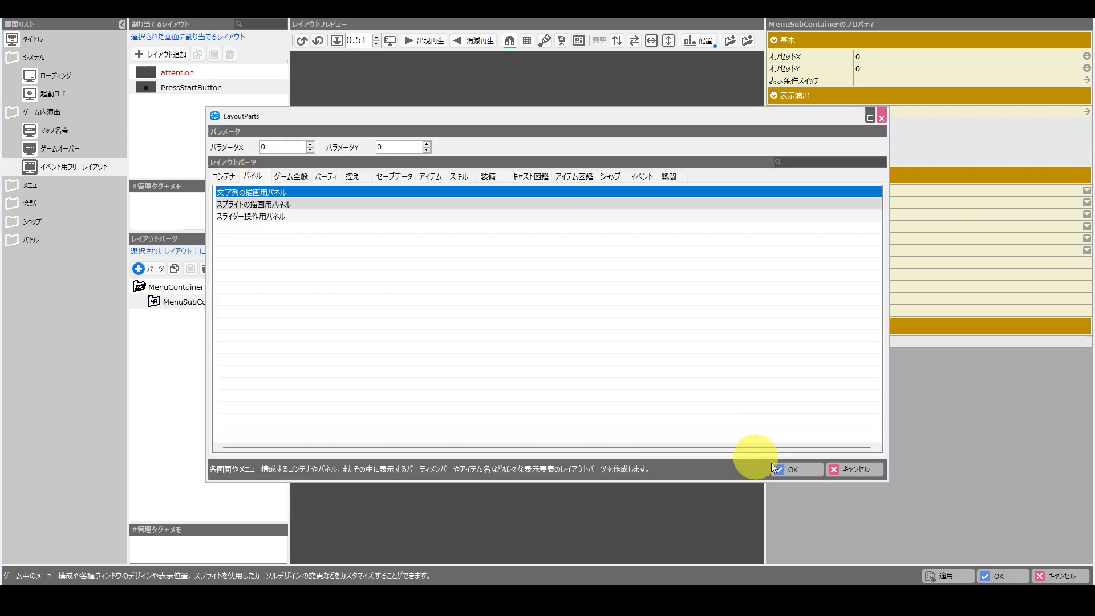
left_click(803, 467)
type("PressStartButton")
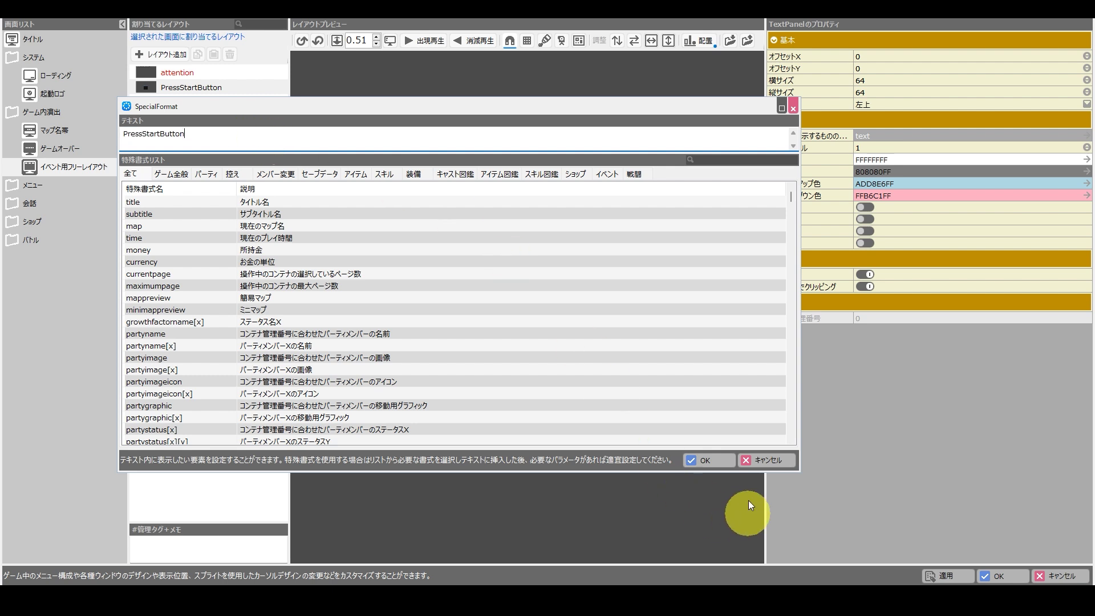
left_click(714, 460)
- Widen the text panel to about 254 so that the text fits on one line in the container
scroll(570, 342, "up", 5)
left_click_drag(465, 276, 588, 293)
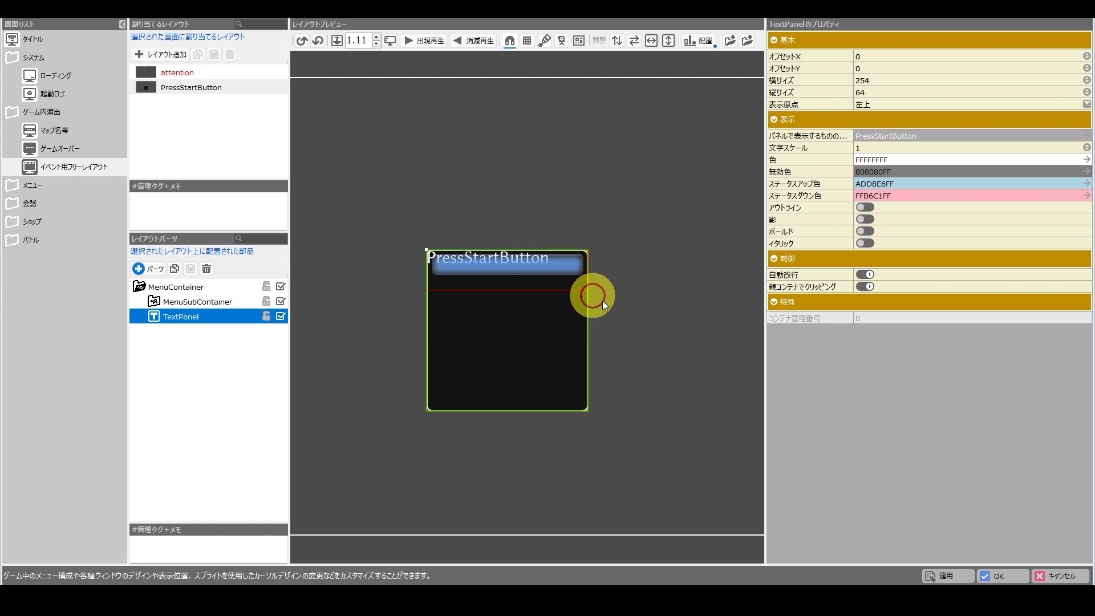
left_click(670, 338)
scroll(669, 338, "down", 5)
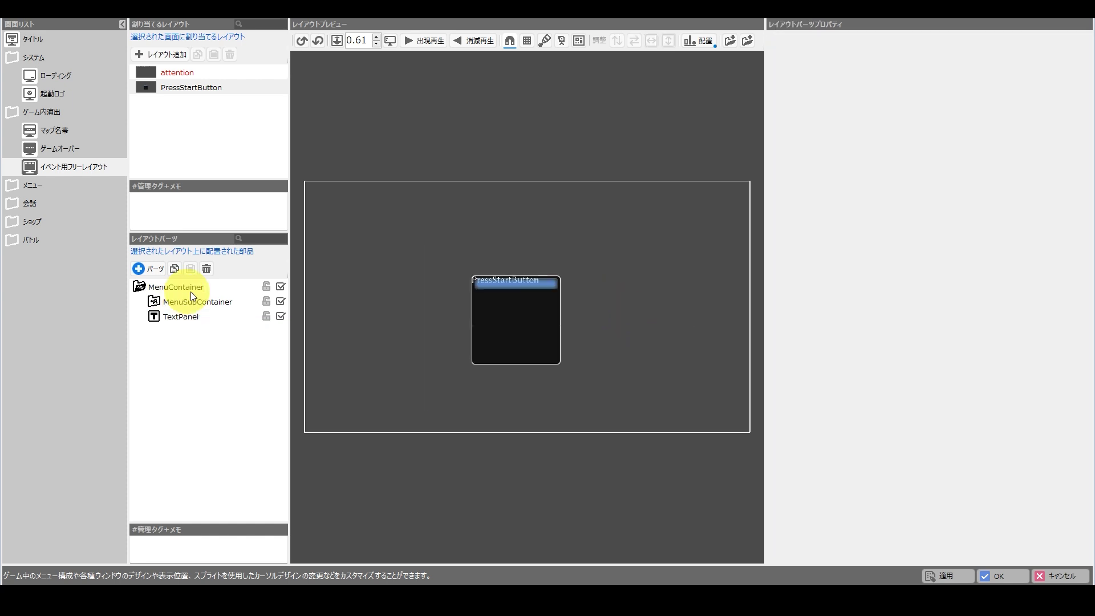
- Set the window image (画像) of MenuContainer to なし
left_click(184, 287)
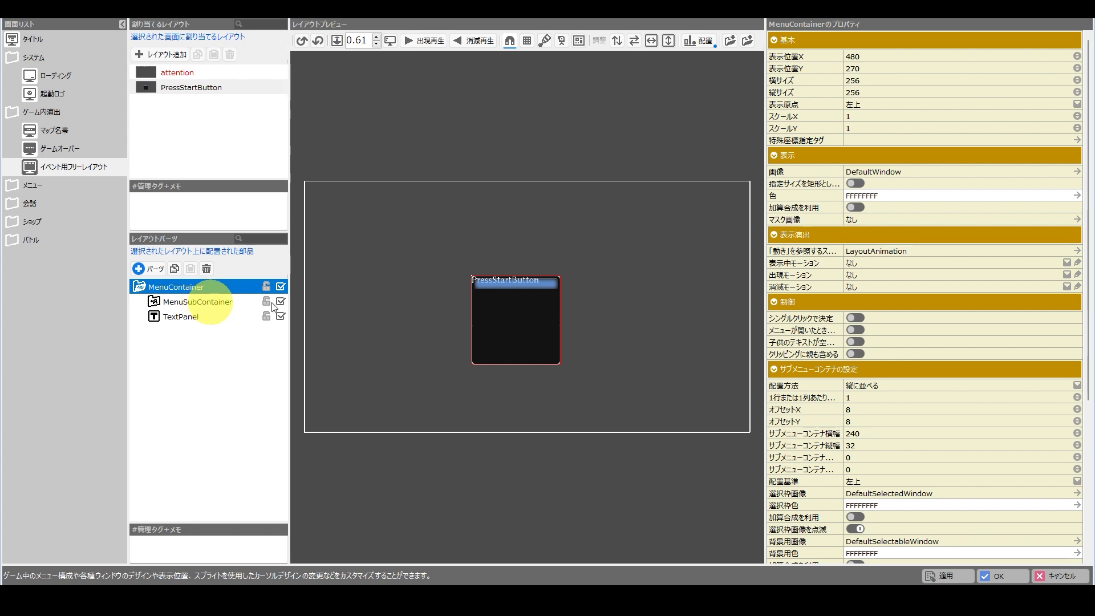
left_click(229, 306)
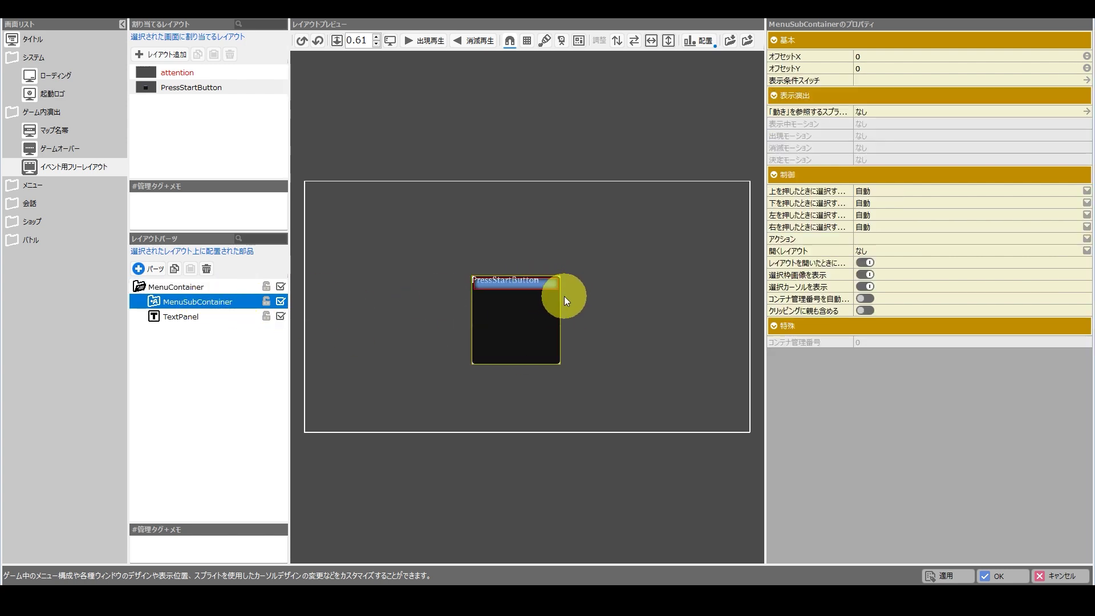
left_click(229, 287)
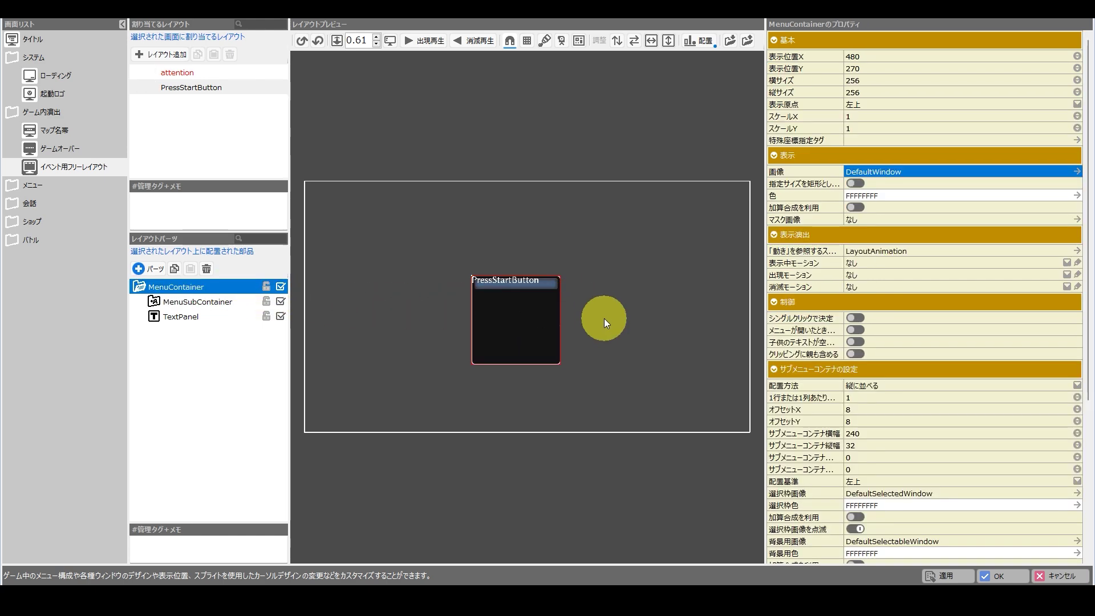
left_click(893, 171)
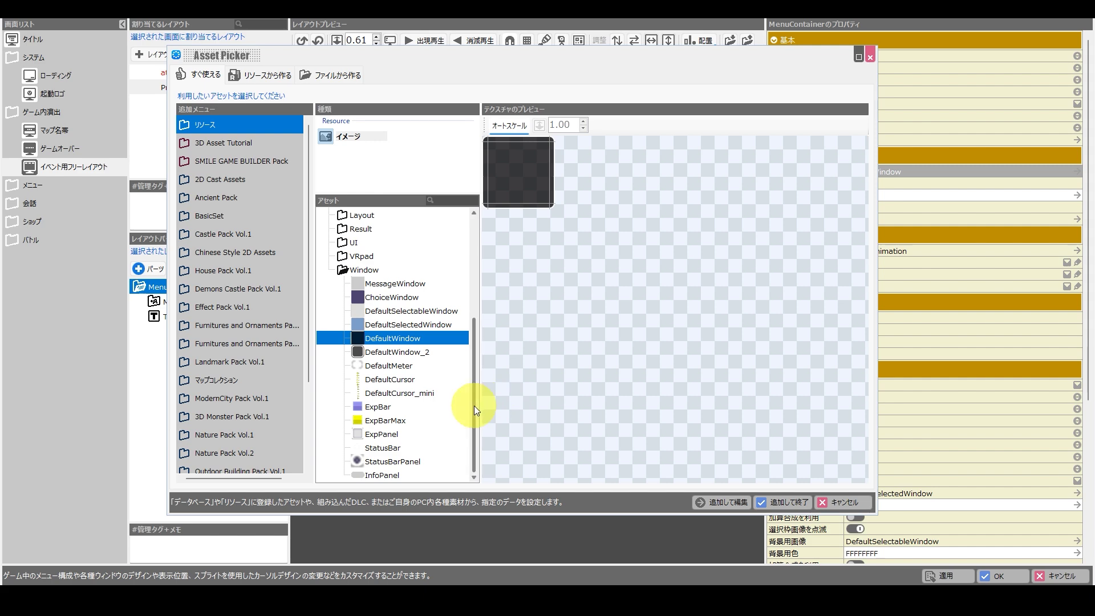
left_click_drag(474, 405, 460, 267)
double_click(341, 215)
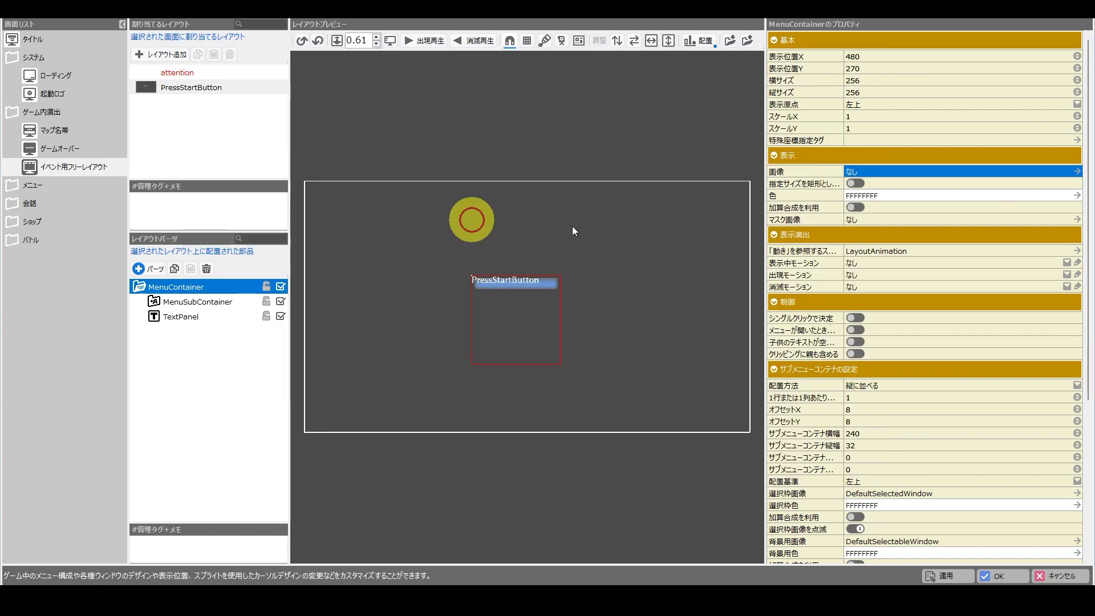
scroll(808, 330, "down", 3)
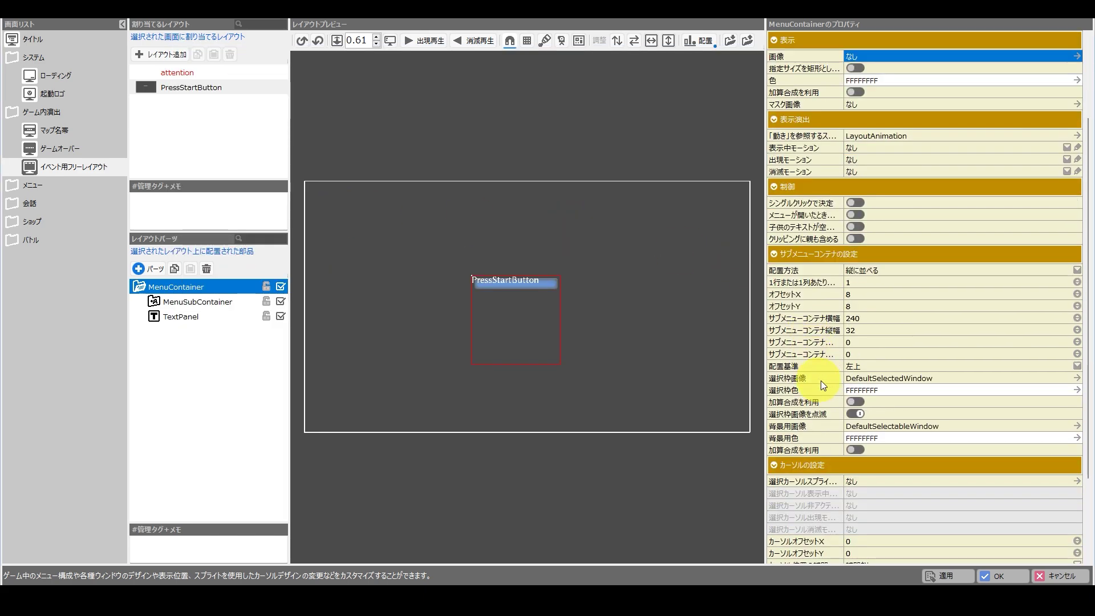
- Set both the selection frame image (選択枠画像) and the background image (背景用画像) of MenuContainer to なし
left_click(866, 378)
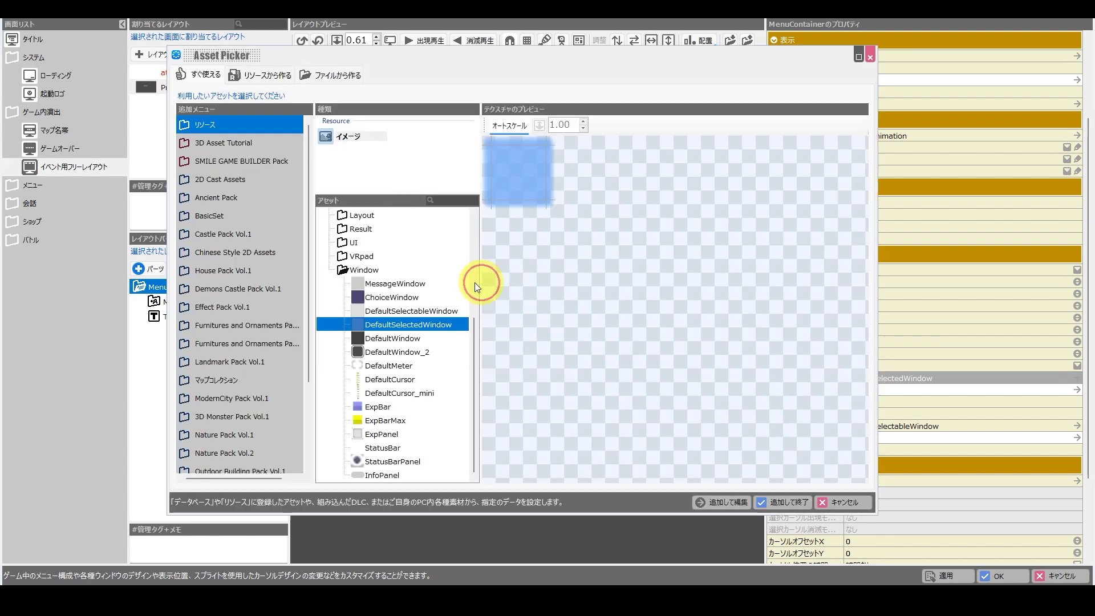
left_click_drag(473, 331, 484, 211)
double_click(347, 218)
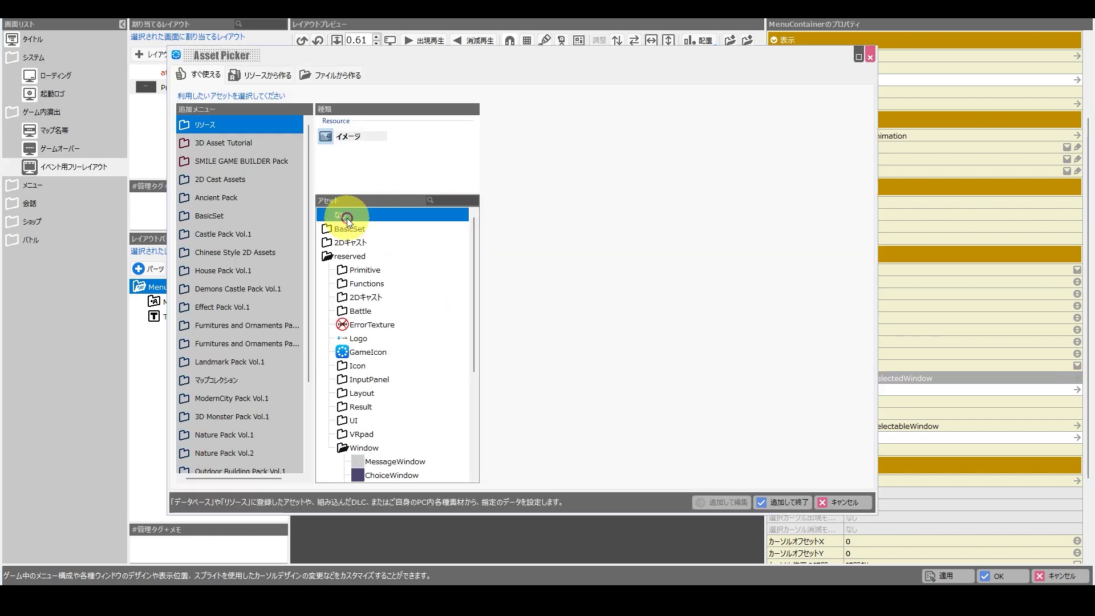
left_click(880, 425)
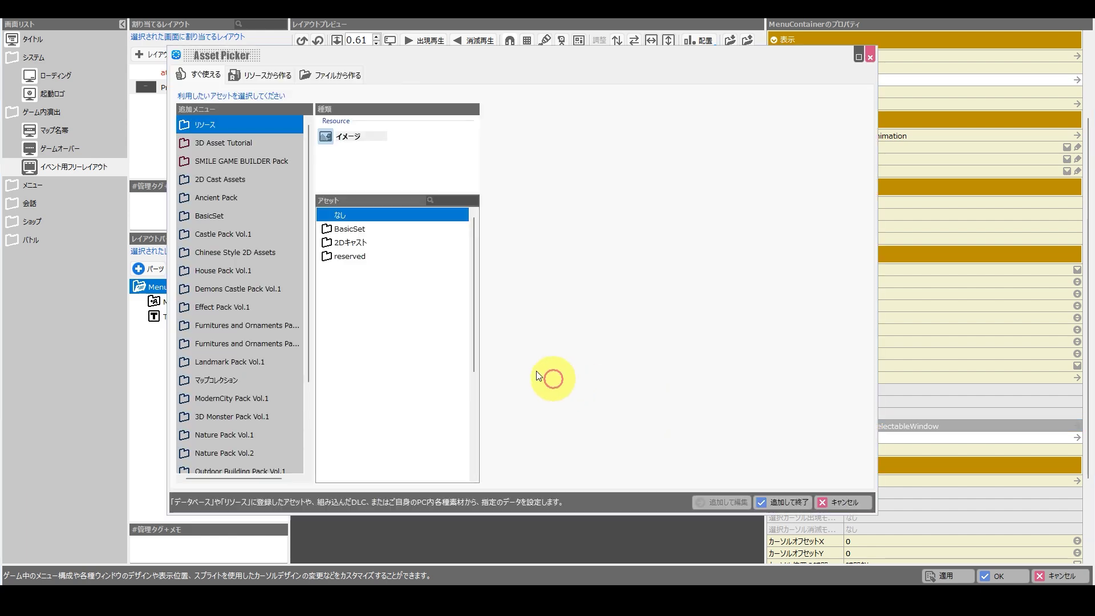
left_click_drag(475, 354, 483, 248)
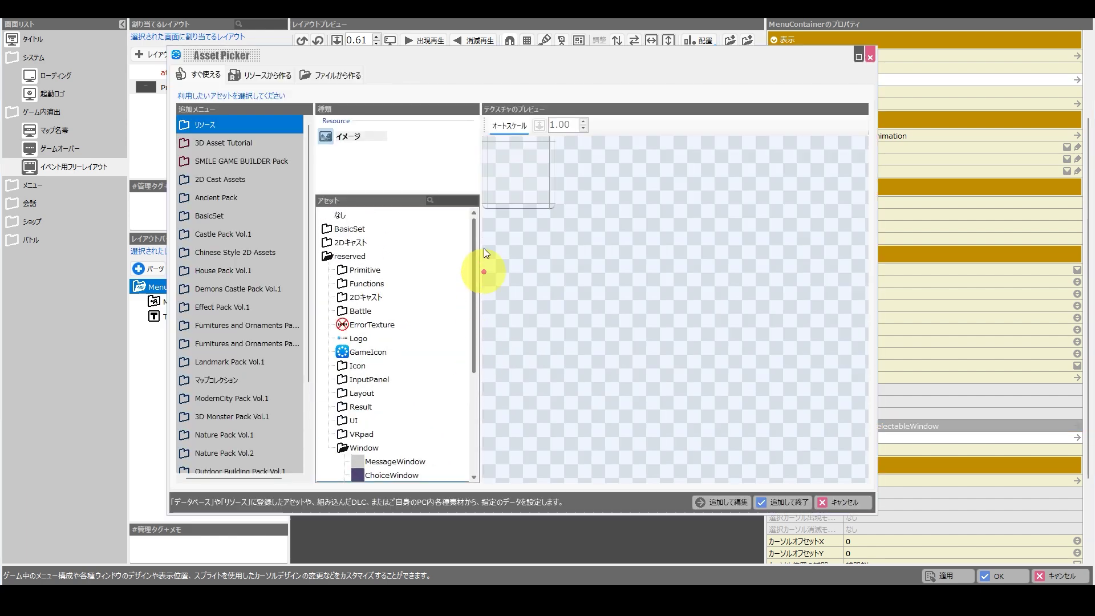
double_click(333, 212)
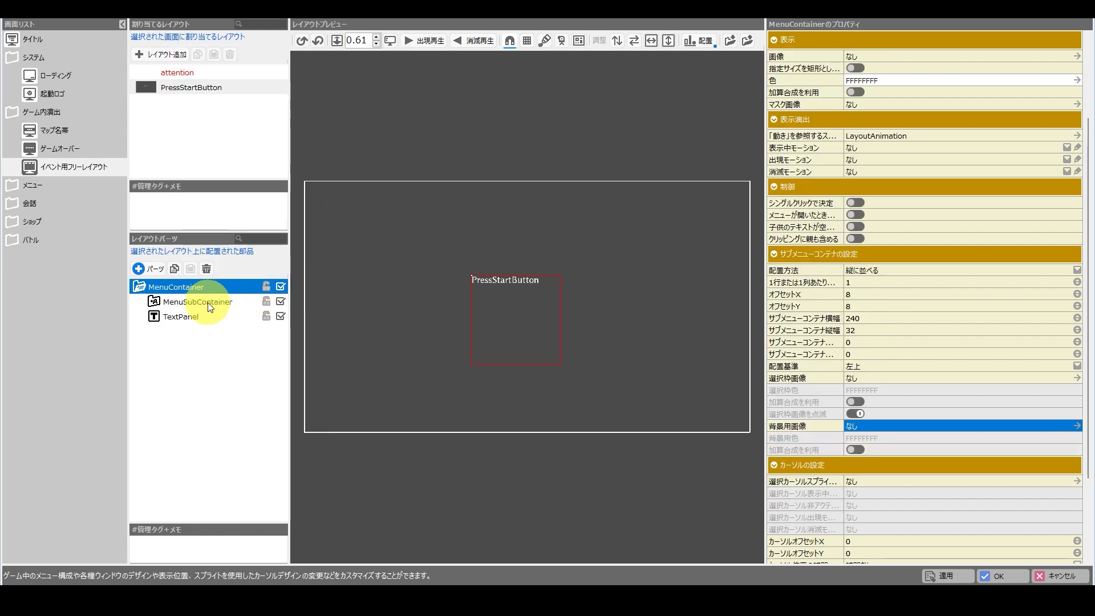
- Turn off 選択枠画像を表示 and 選択カーソルを表示 for MenuSubContainer
left_click(209, 306)
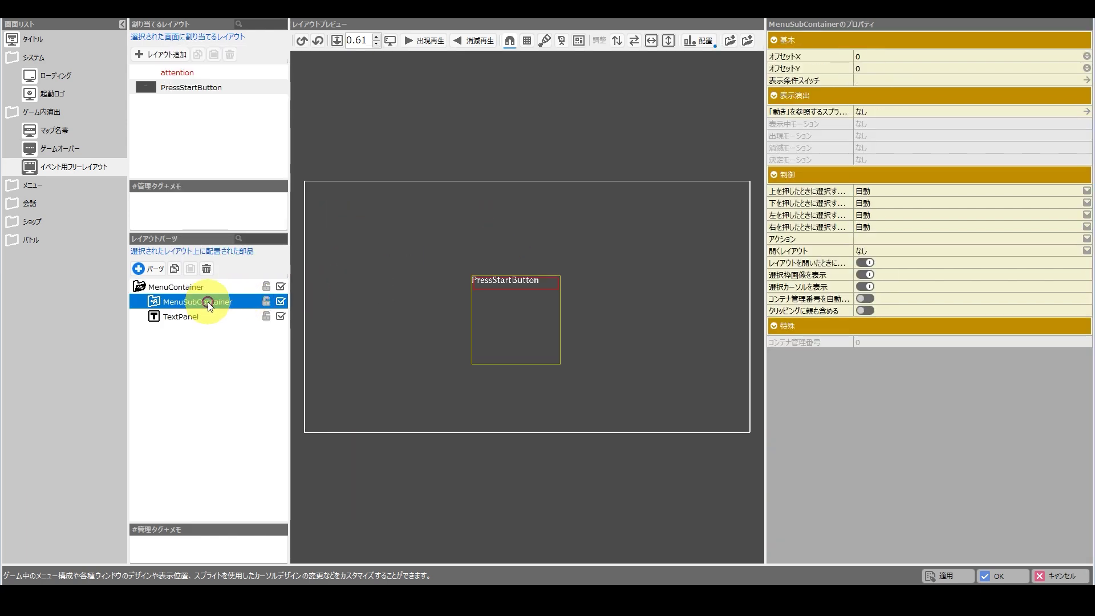
left_click(862, 275)
left_click(862, 286)
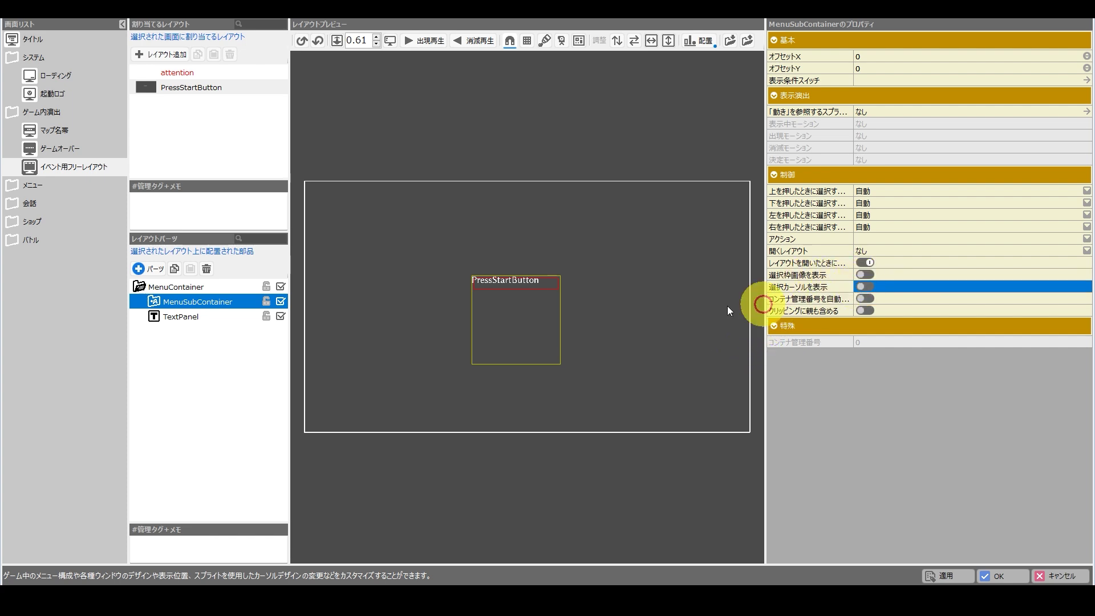
left_click(611, 309)
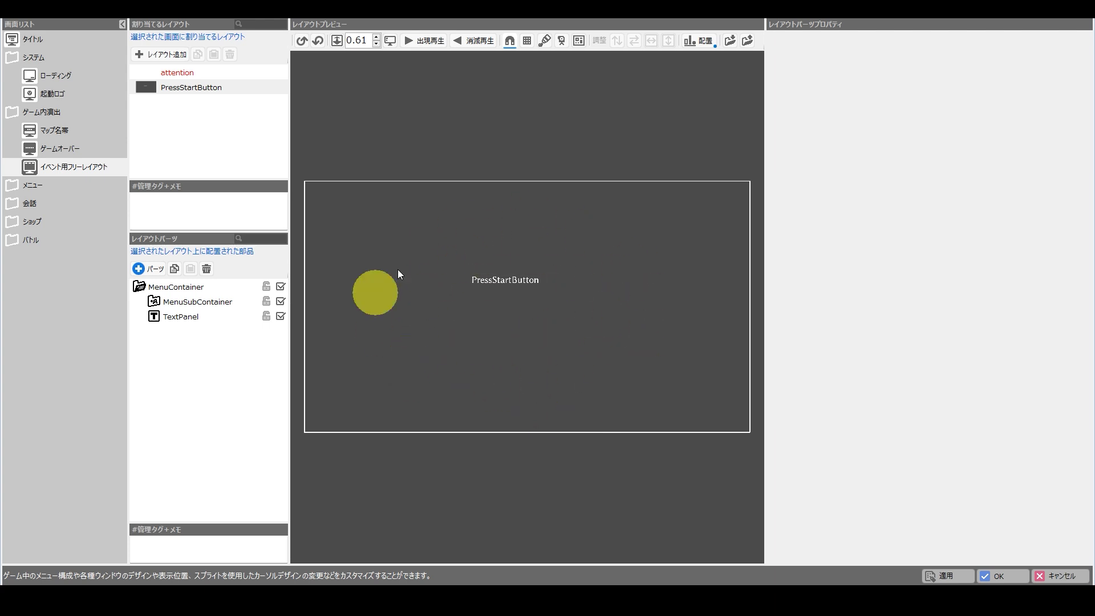
- Shrink MenuContainer to the height of its single text line and place it in the lower middle of the game screen
left_click(516, 342)
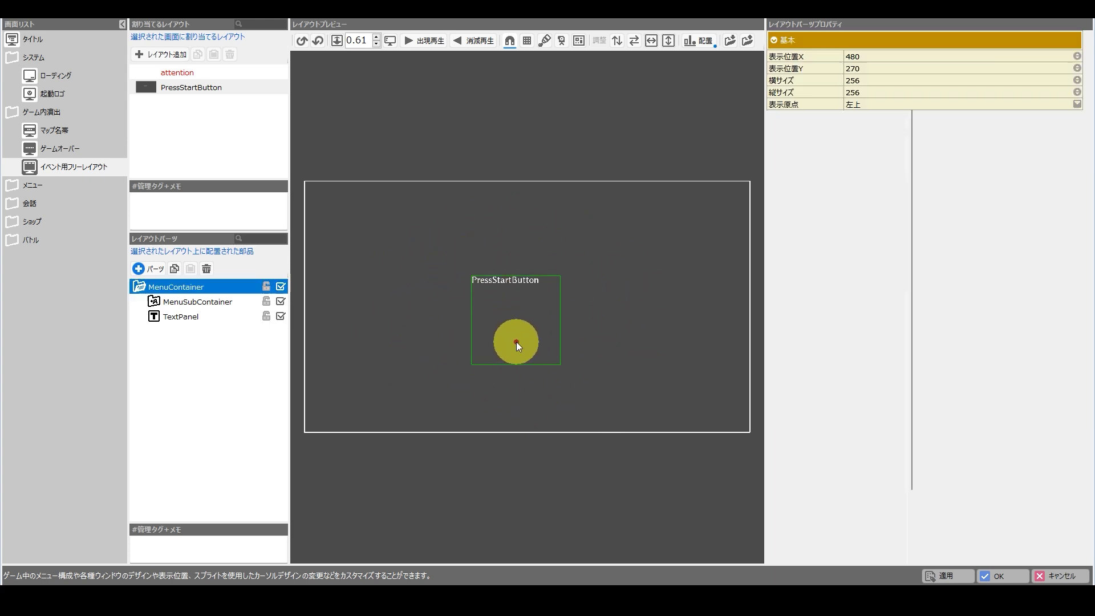
left_click_drag(525, 365, 545, 352)
left_click(614, 347)
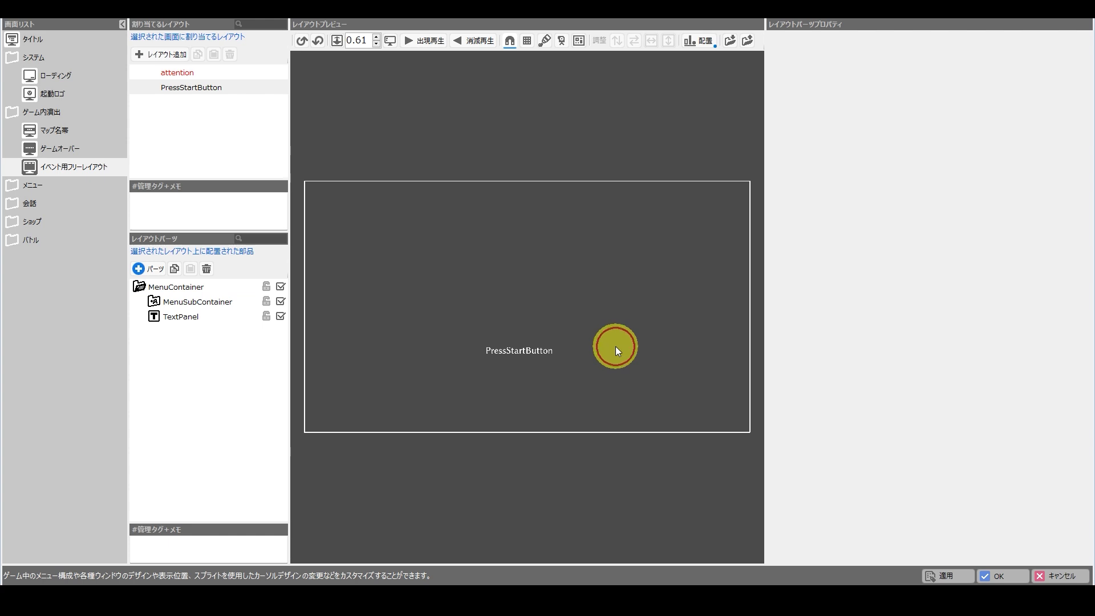
- Set MenuSubContainer's action to 閉じて共通イベントを呼び出す with the common event タイトル制御, and save the layout
left_click(174, 301)
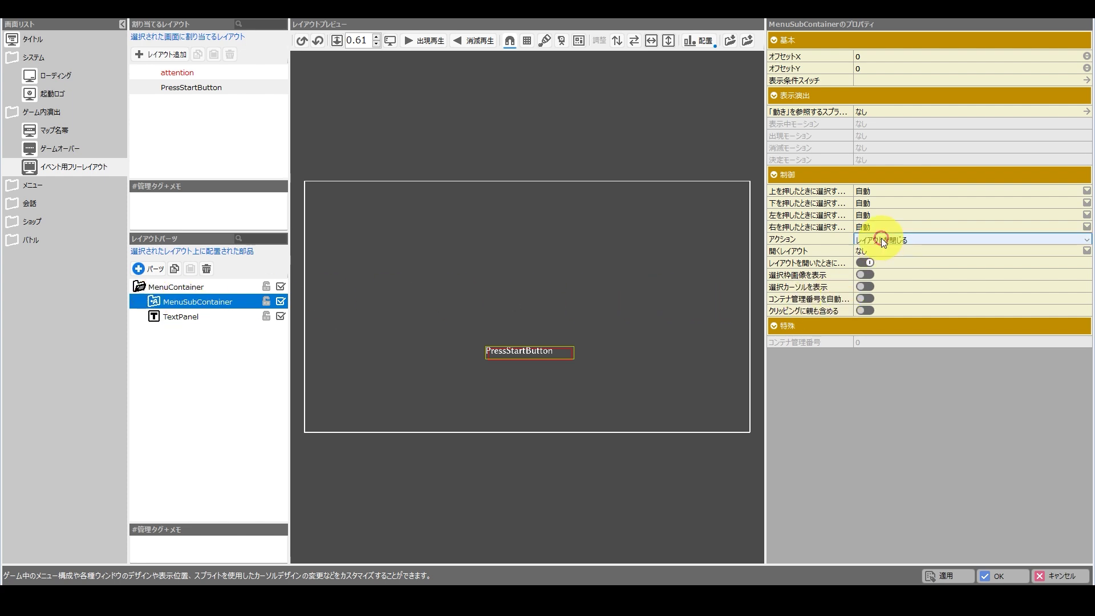
left_click(880, 239)
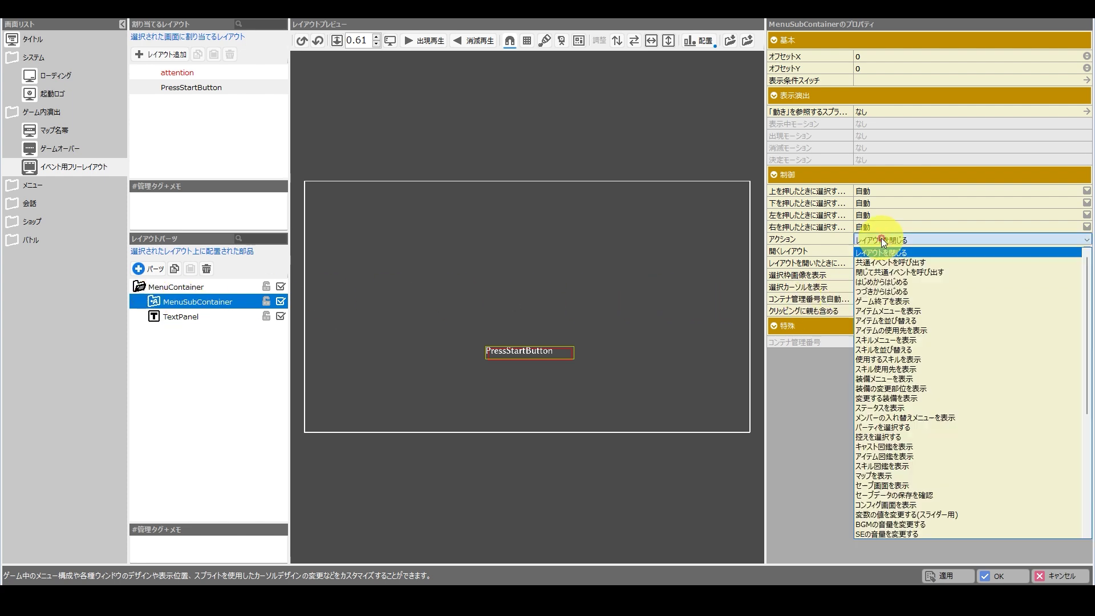
left_click(876, 273)
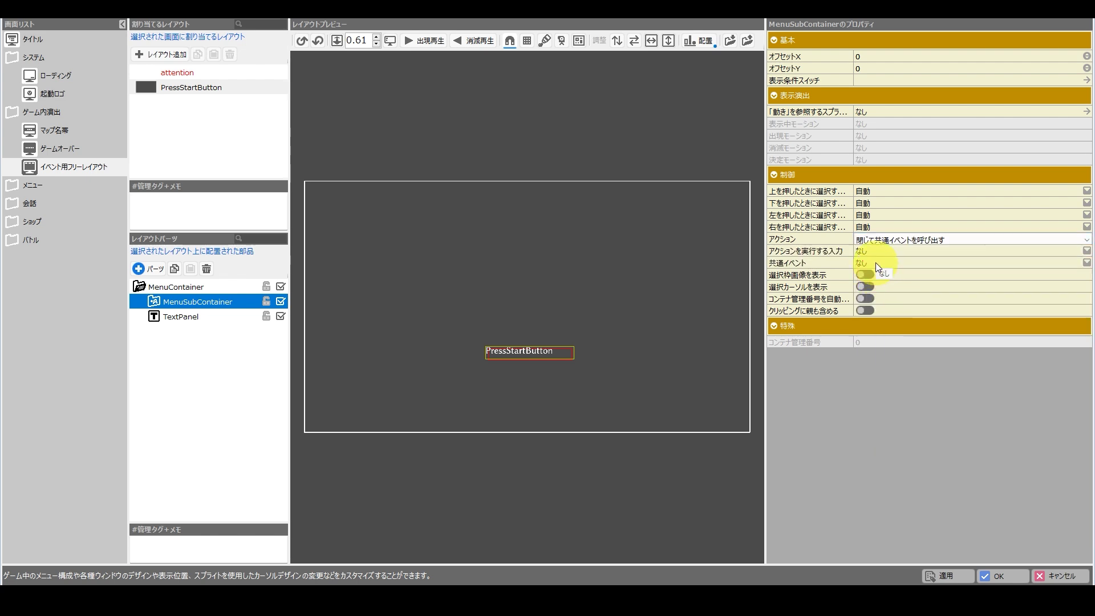
left_click(875, 262)
left_click(875, 263)
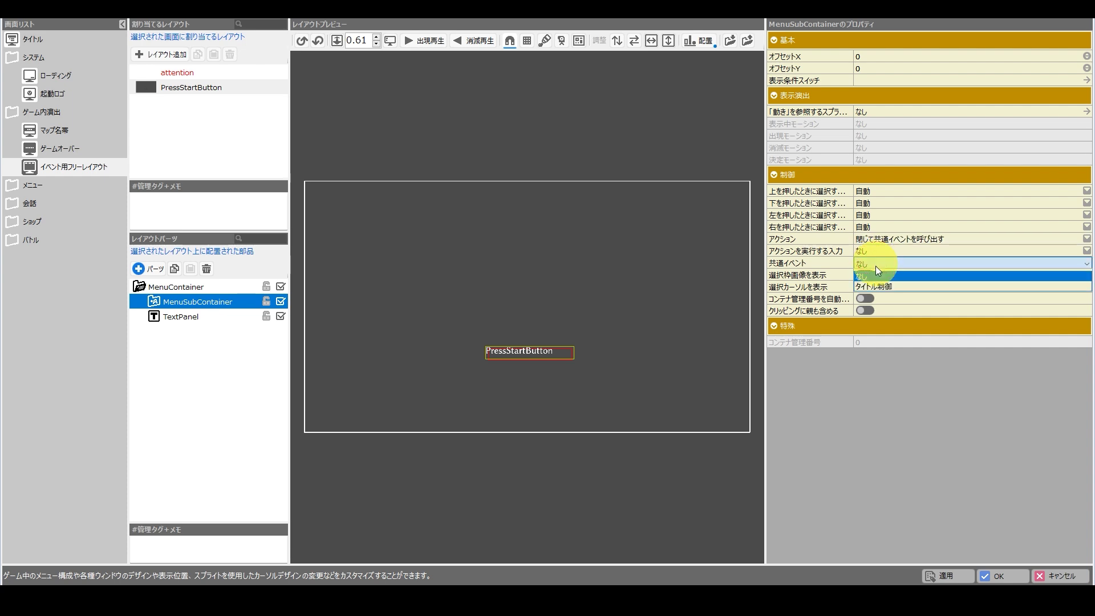
left_click(874, 286)
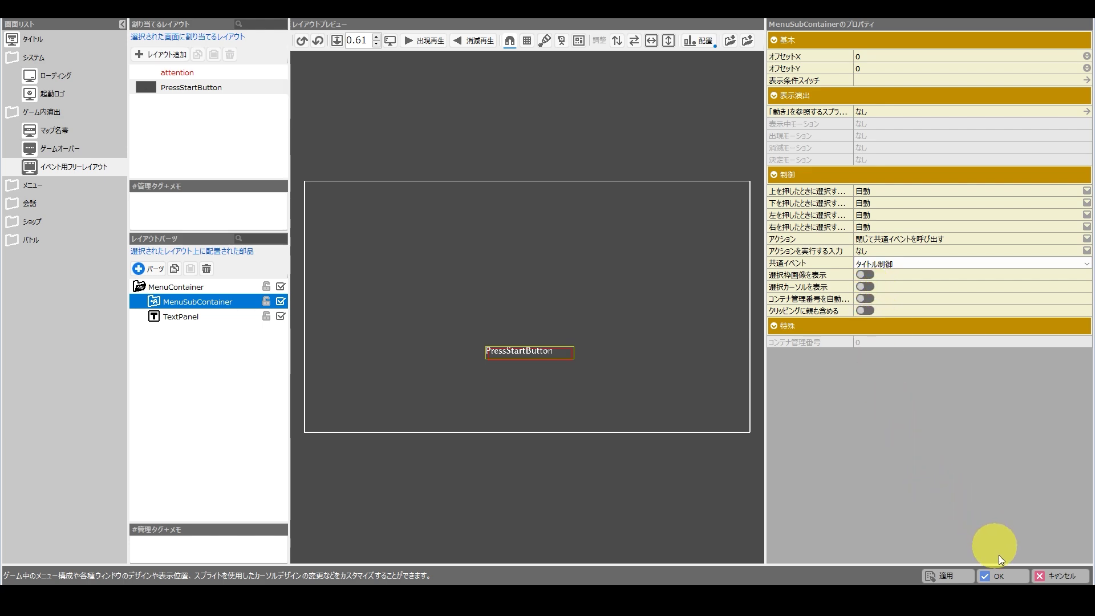
left_click(1002, 580)
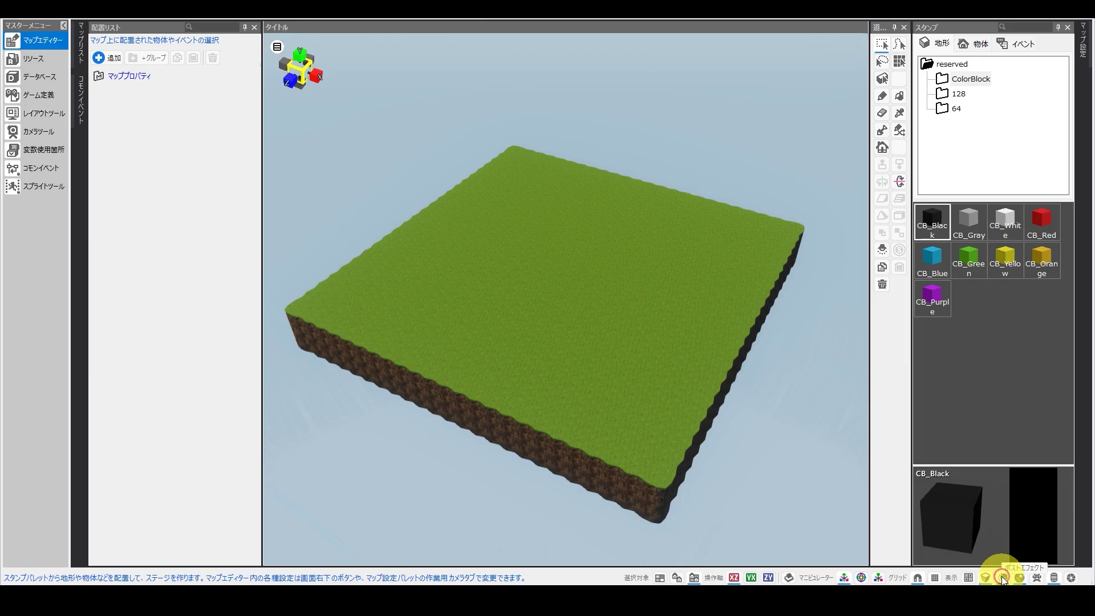
- Open the タイトル制御 common event for editing and set its sheet's start condition to 自動的に開始(1回だけ実行)
left_click(80, 110)
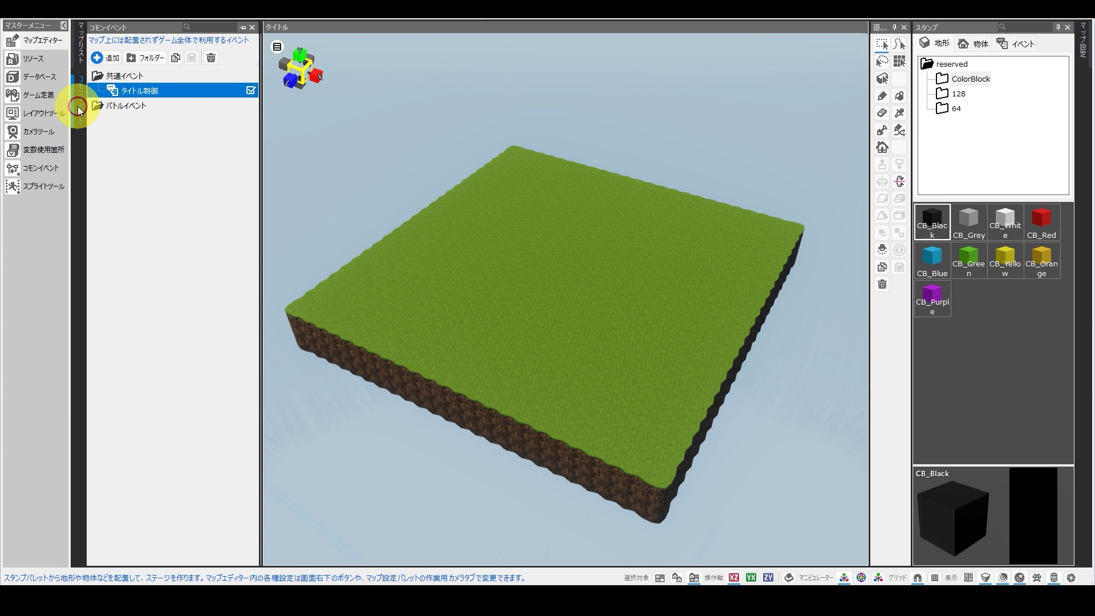
double_click(146, 95)
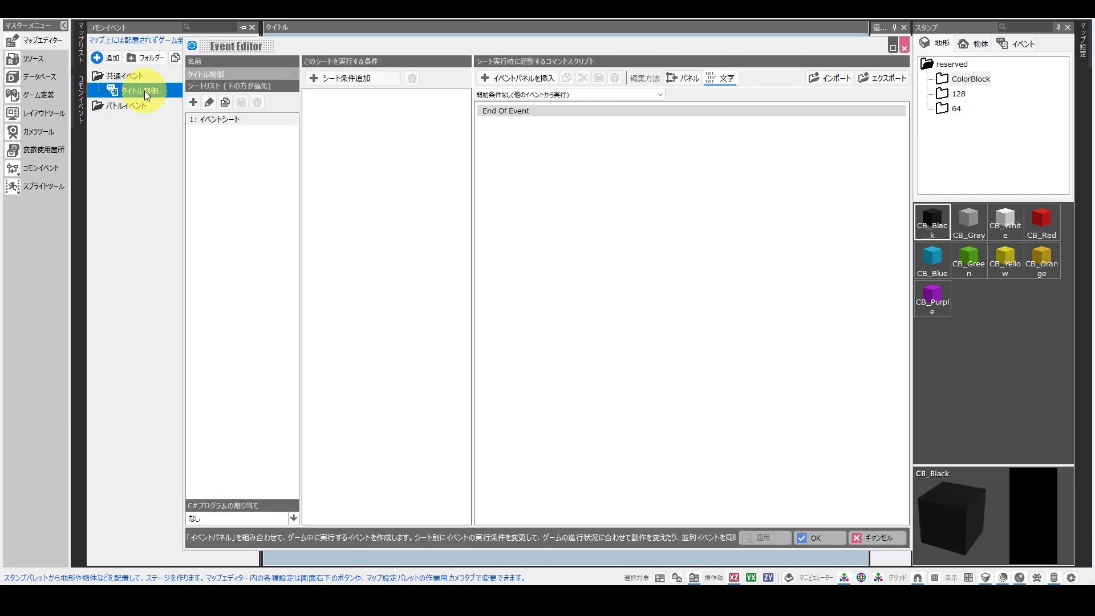
left_click(551, 94)
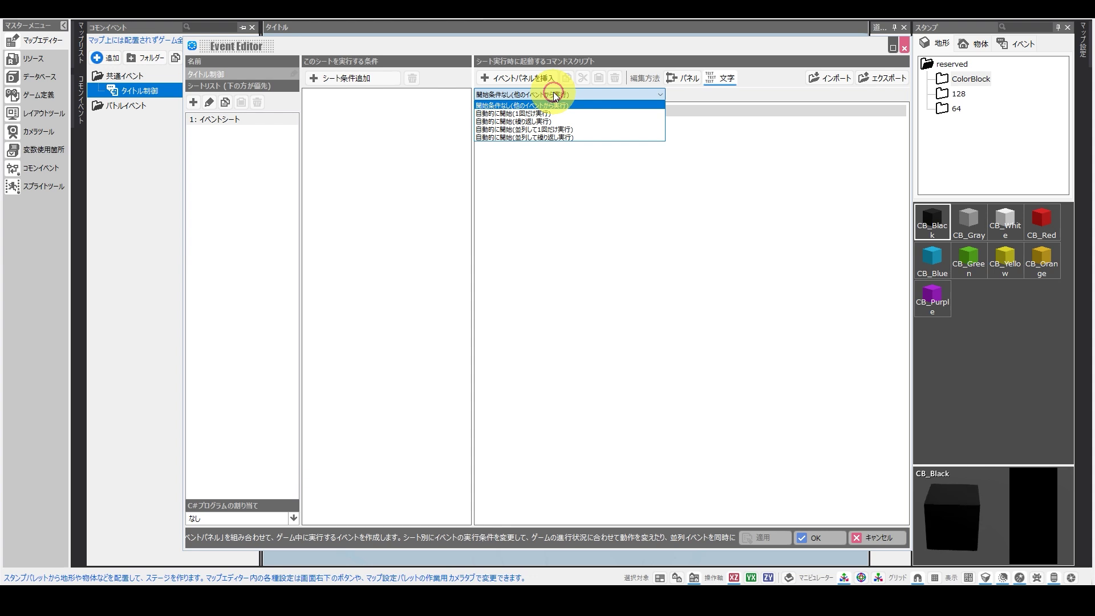
left_click(519, 113)
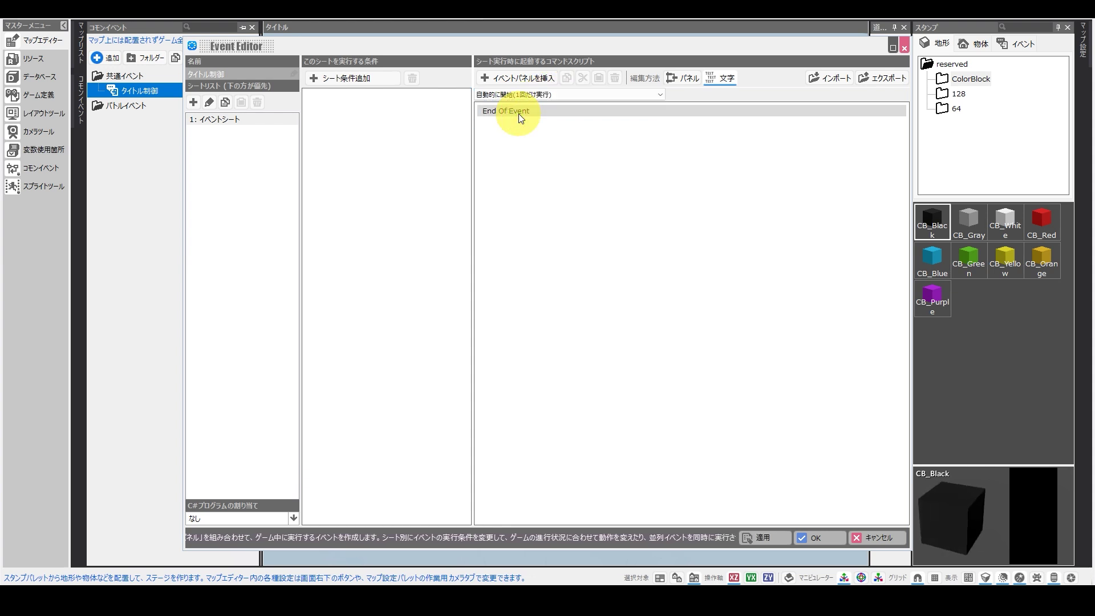
- Insert an イベント用フリーレイアウトの表示 command that shows the PressStartButton layout
double_click(518, 112)
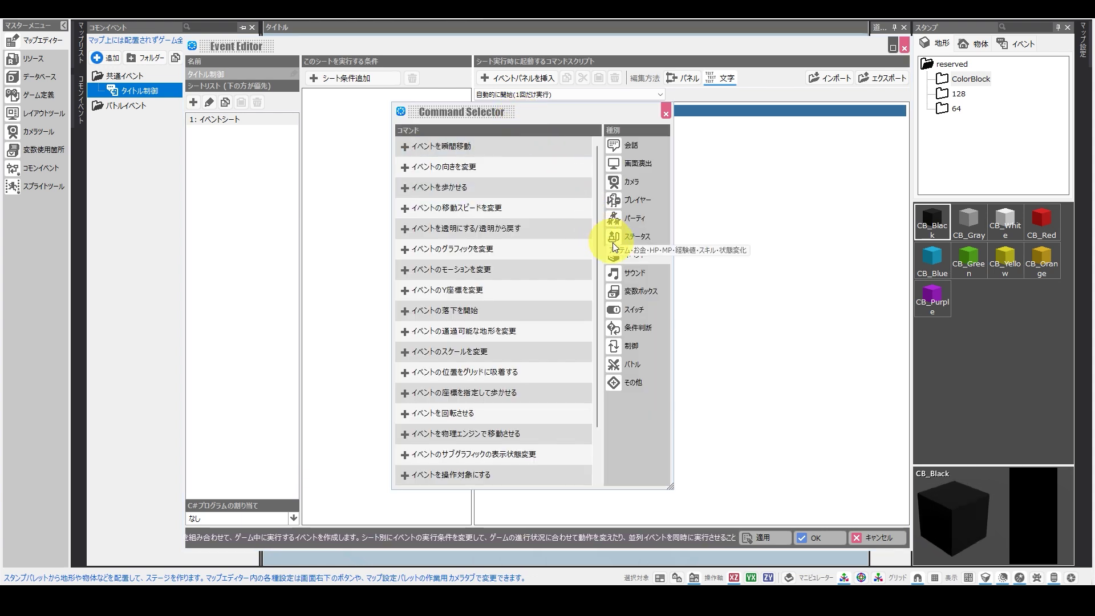
left_click(627, 165)
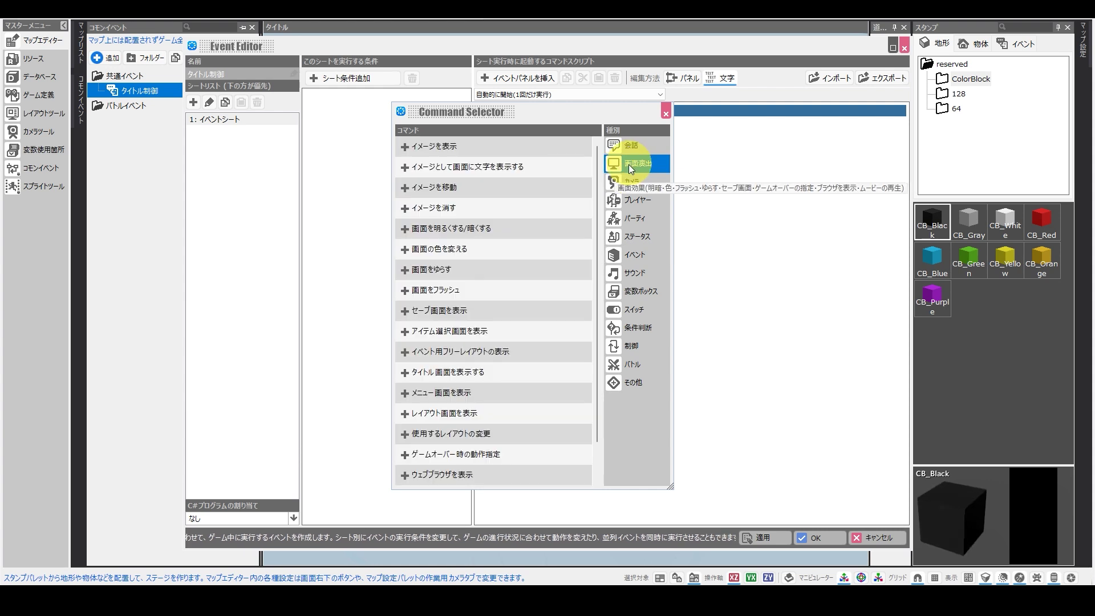
left_click(460, 352)
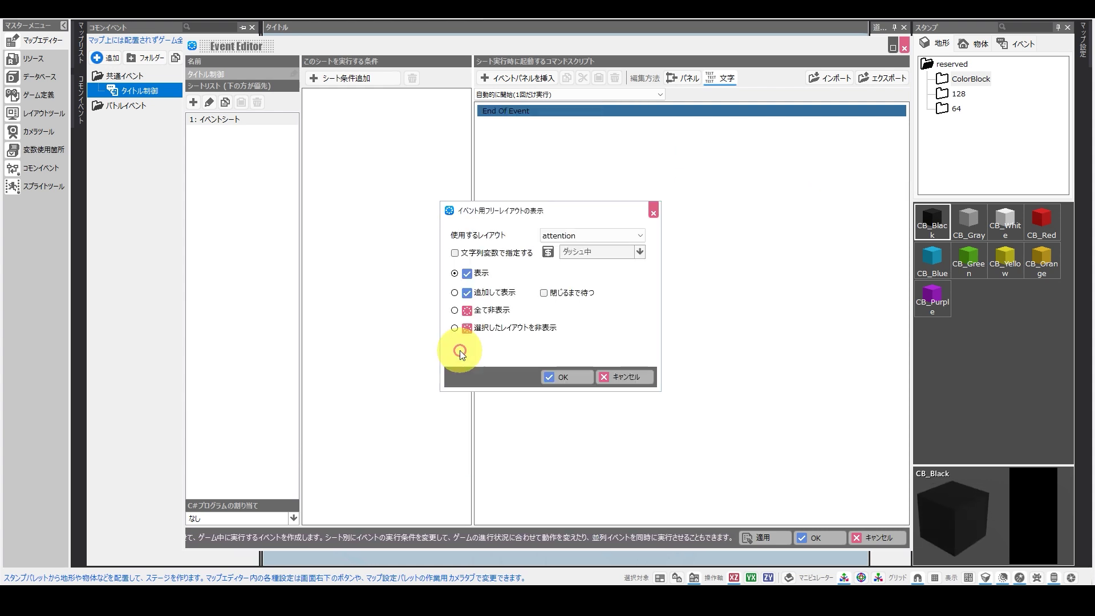
left_click(578, 236)
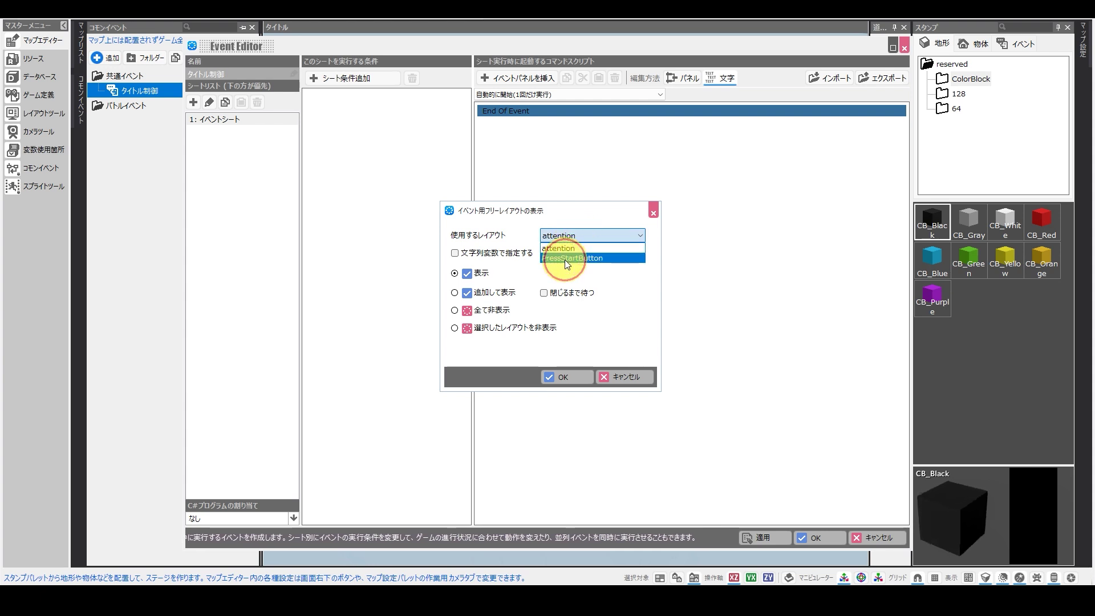
left_click(564, 259)
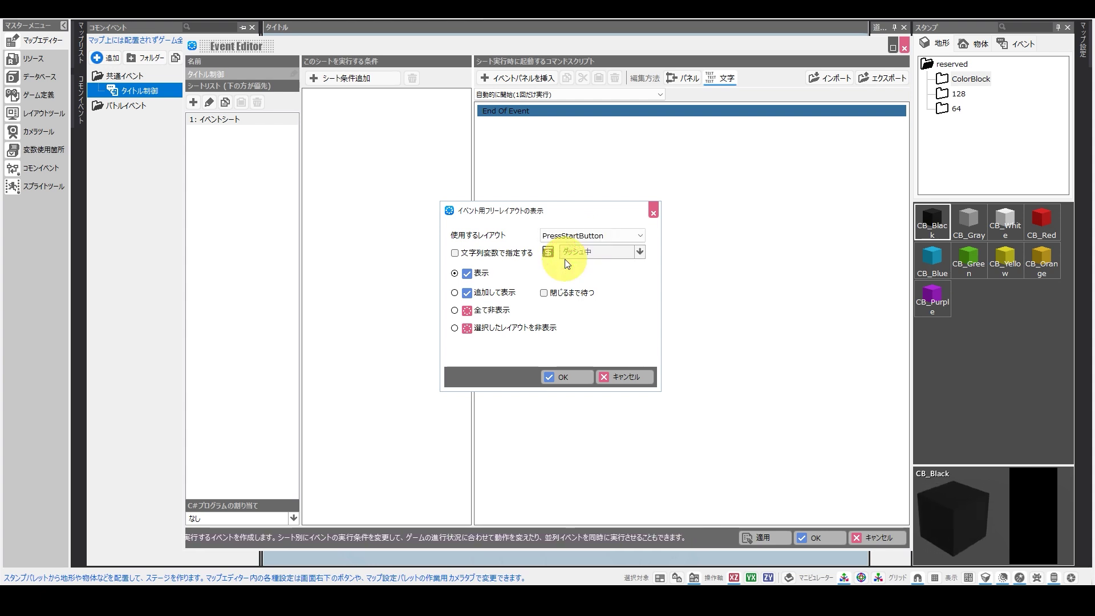
left_click(559, 371)
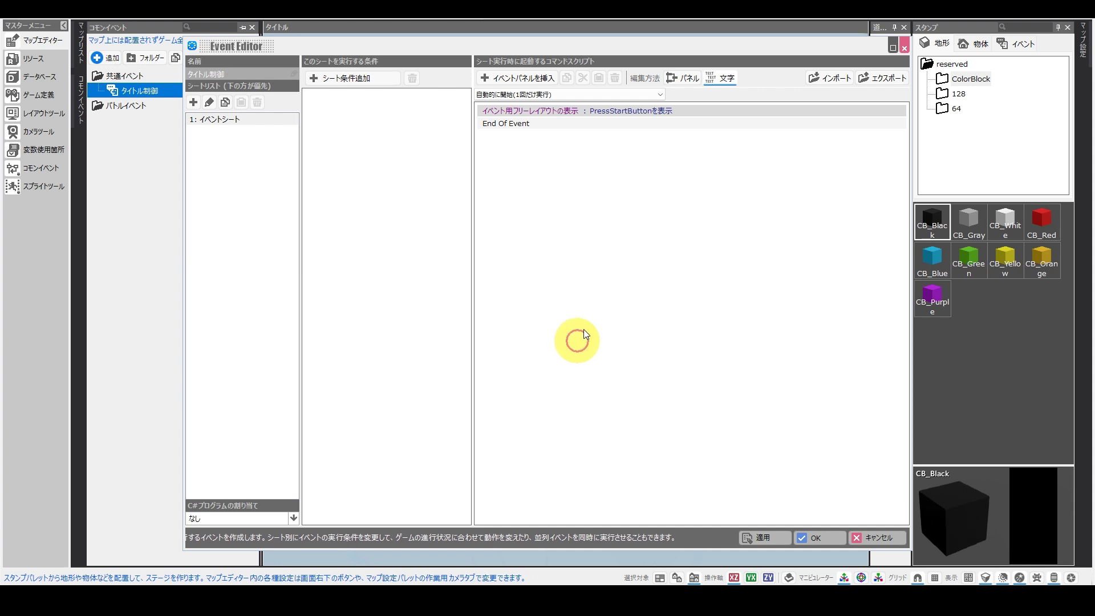
- Create a local switch named PressStartButtonが表示された for a new イベントスイッチのON/OFF command at the end of the script
double_click(625, 128)
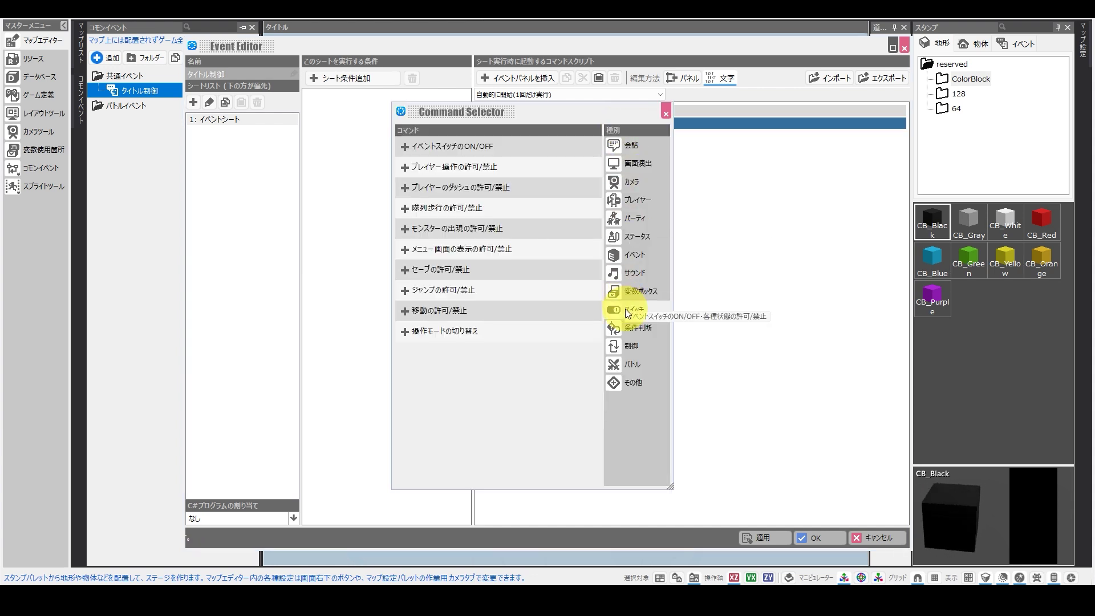
left_click(432, 149)
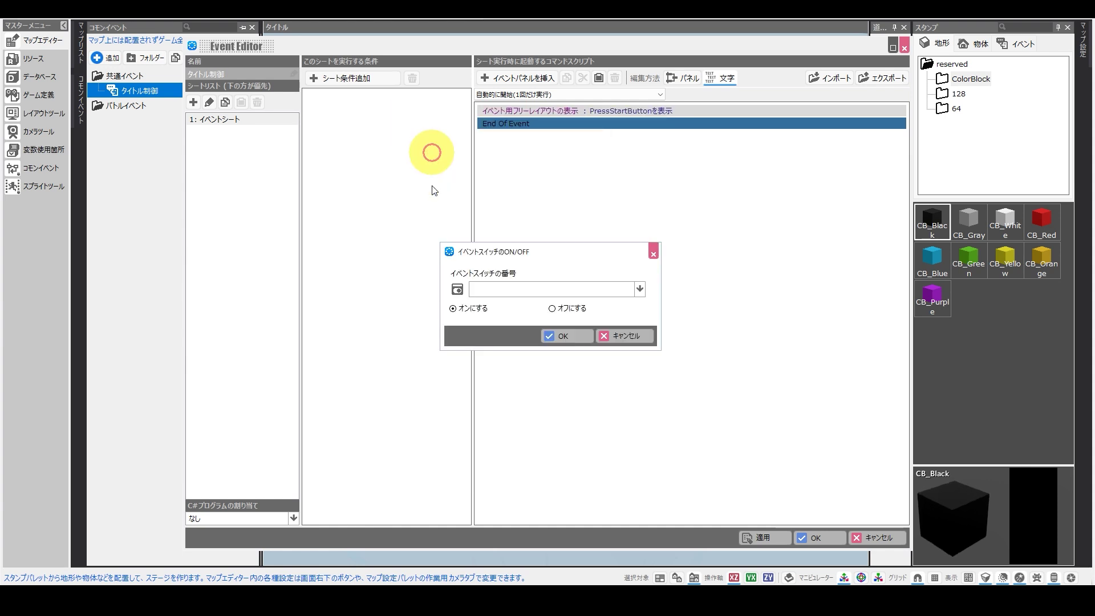
left_click(522, 287)
left_click(513, 220)
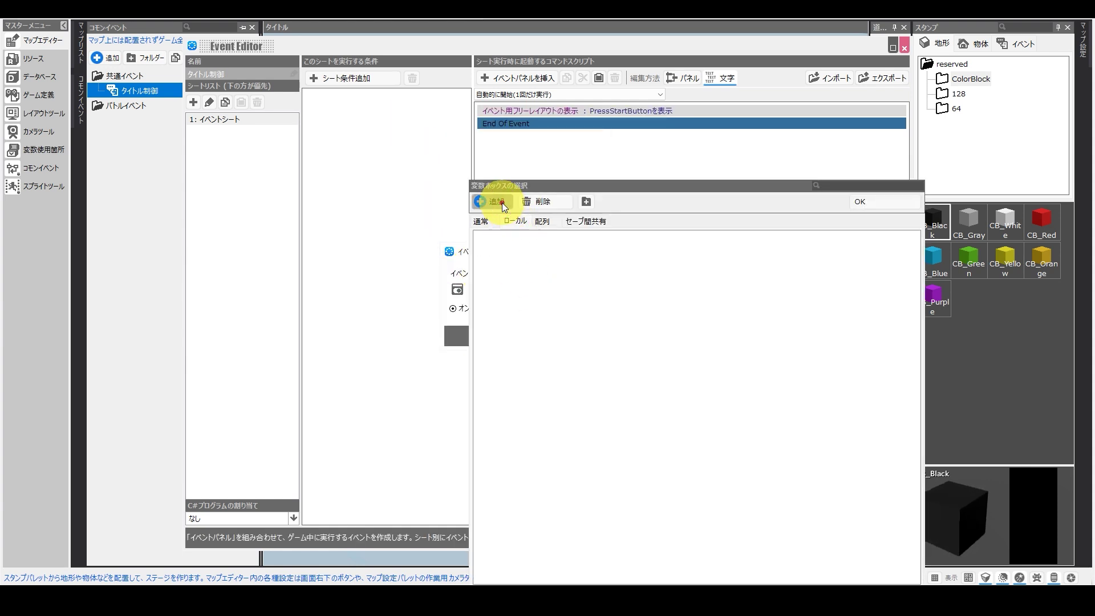
left_click(491, 202)
type("PressStartButton")
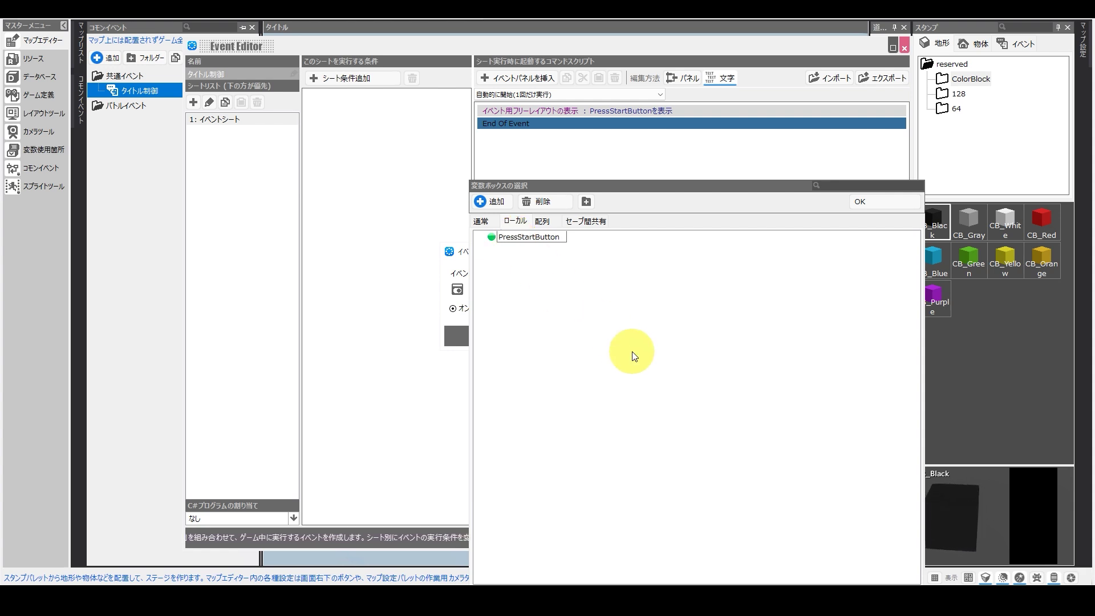
type("がひょうじされた")
key("Return")
key("Return")
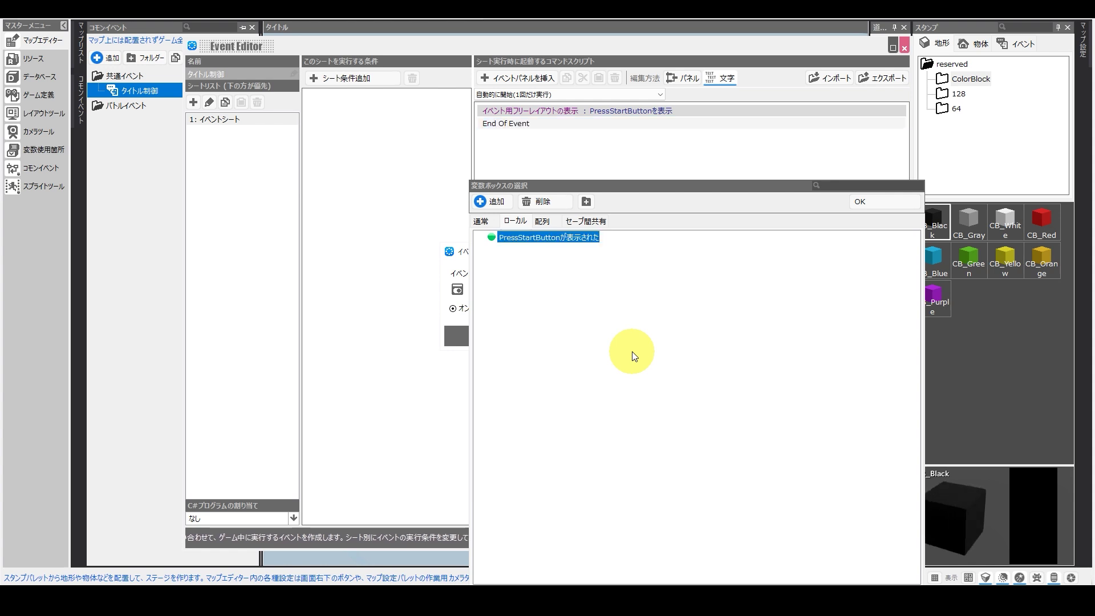
- Assign the local switch PressStartButtonが表示された to the event switch command and insert it with the オンにする option
left_click(856, 211)
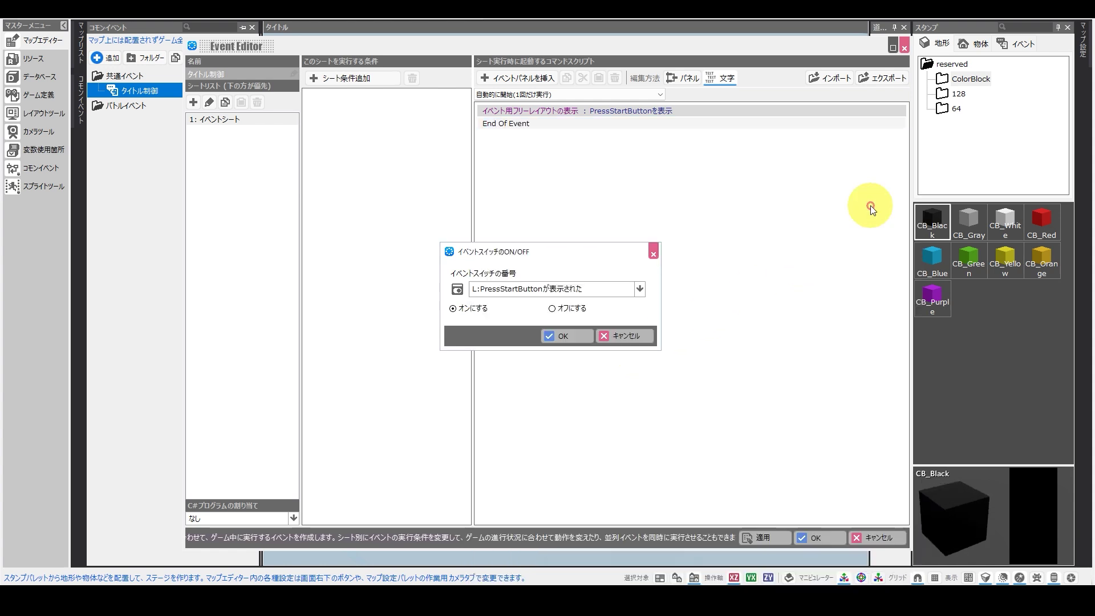
left_click(572, 333)
left_click_drag(589, 110, 590, 142)
left_click(632, 138)
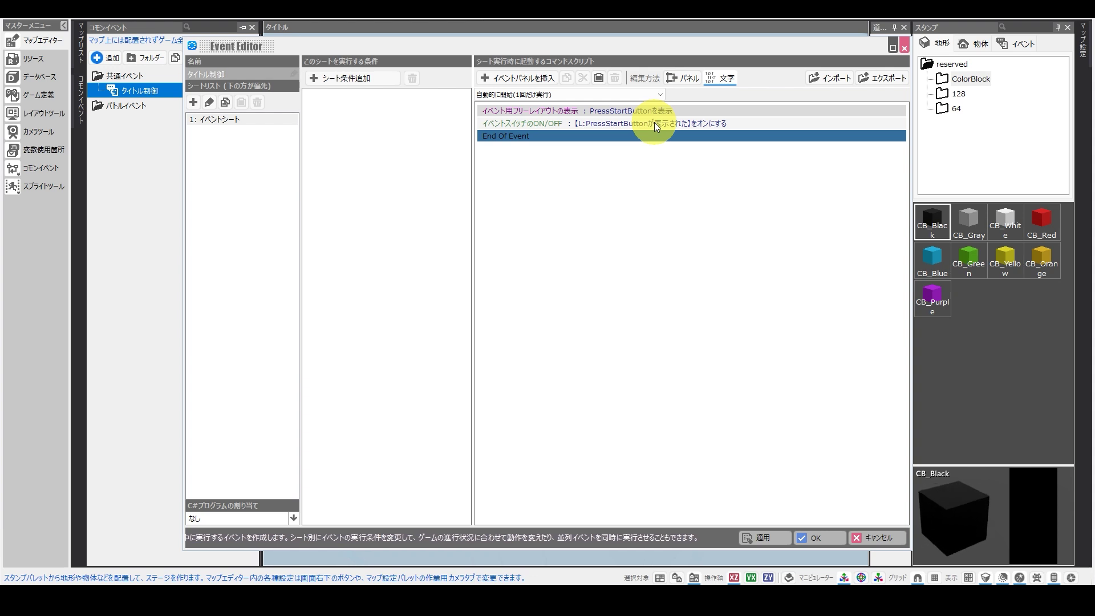
- Add a second event sheet to the タイトル制御 event and select it for editing
left_click(194, 103)
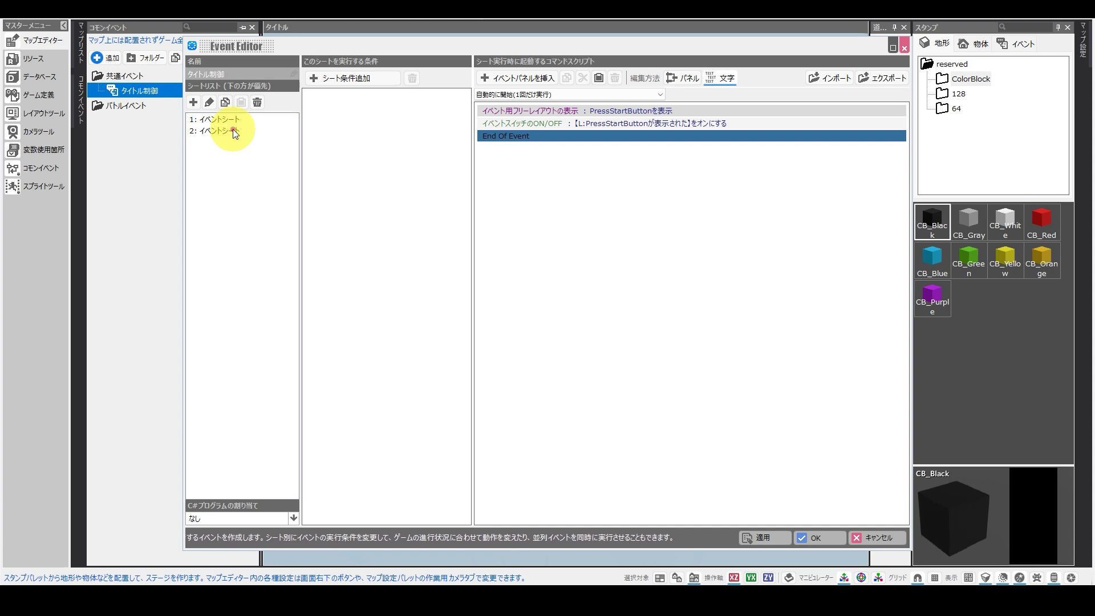
left_click(234, 131)
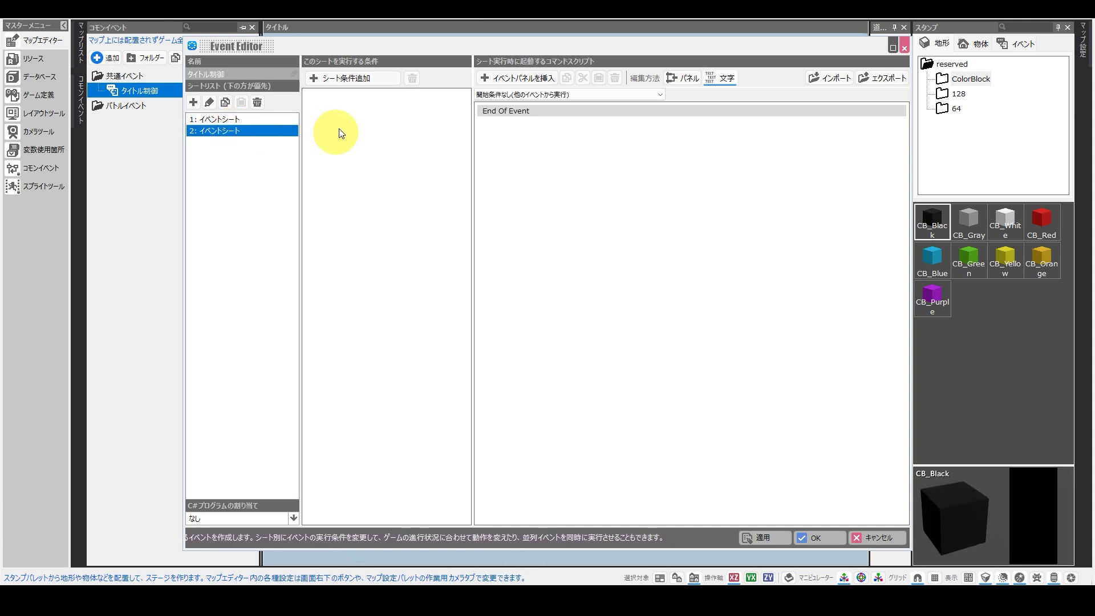
- Add an イベントスイッチ condition to the second sheet using the local switch PressStartButtonが表示された
left_click(342, 77)
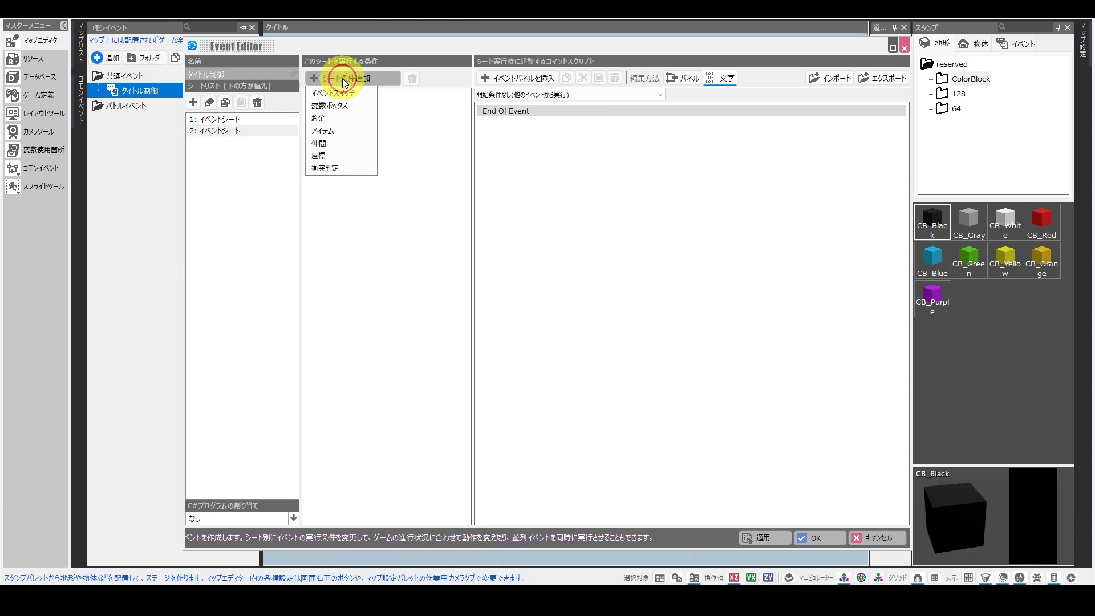
left_click(342, 93)
left_click(353, 160)
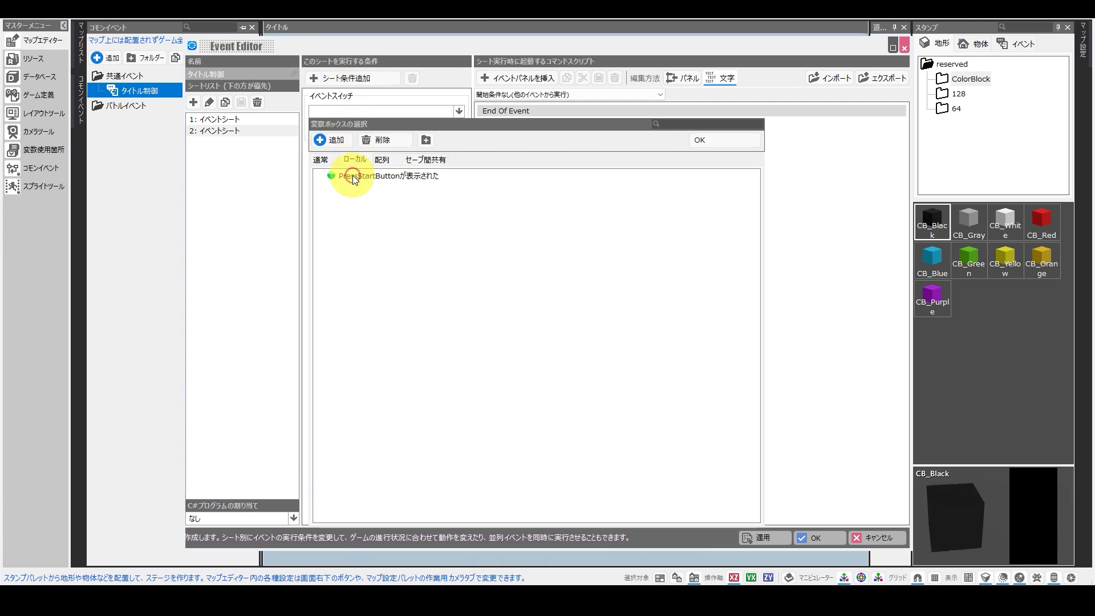
double_click(353, 177)
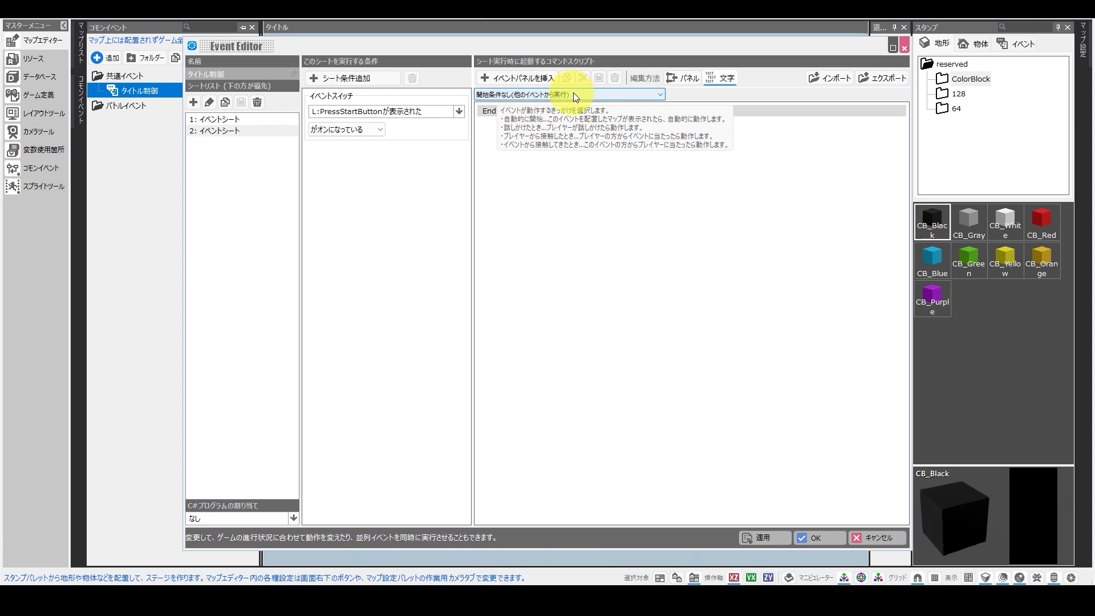
- Insert a タイトル画面を表示する command into the second sheet's script
left_click(564, 138)
double_click(558, 115)
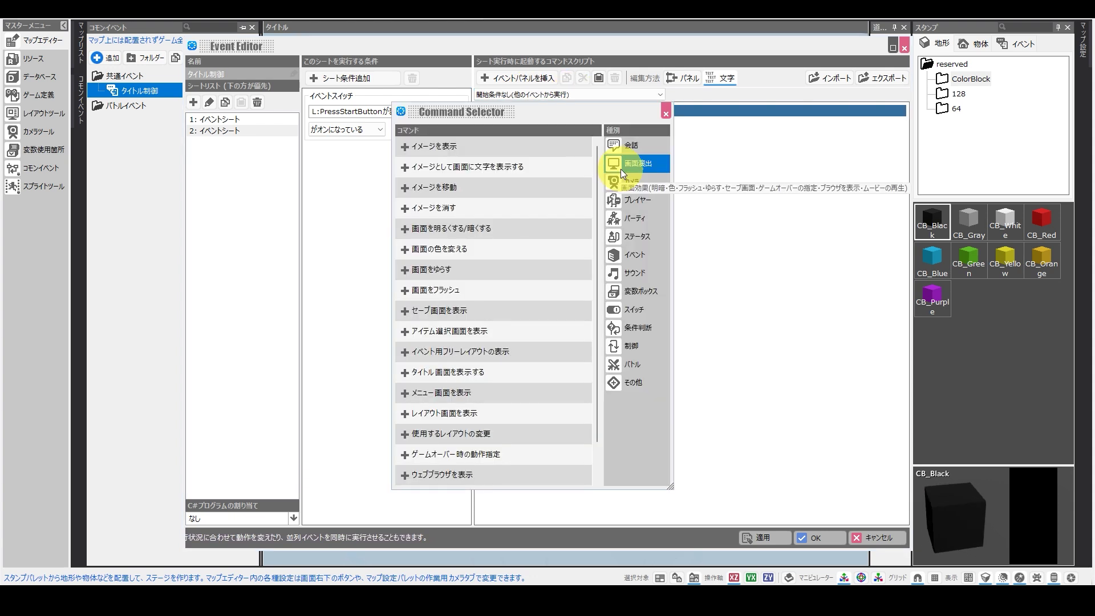
left_click(450, 371)
left_click(558, 313)
left_click(605, 132)
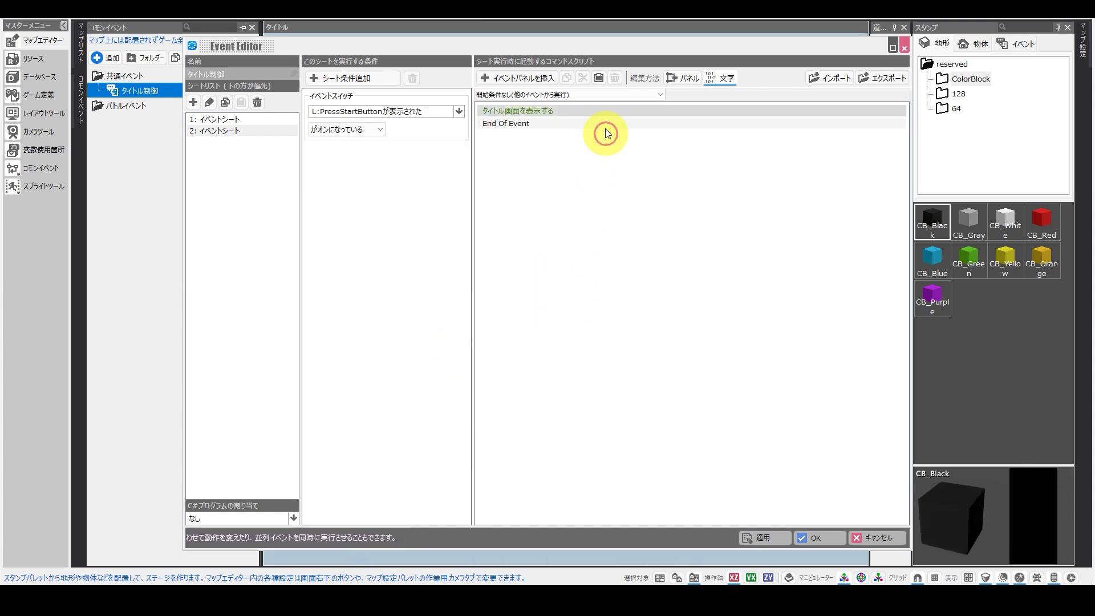
- Insert a プレイヤーを他の場所に移動 command at the end of the script with Map_1 at X 12, Y 3, Z 12 as destination
left_click(605, 122)
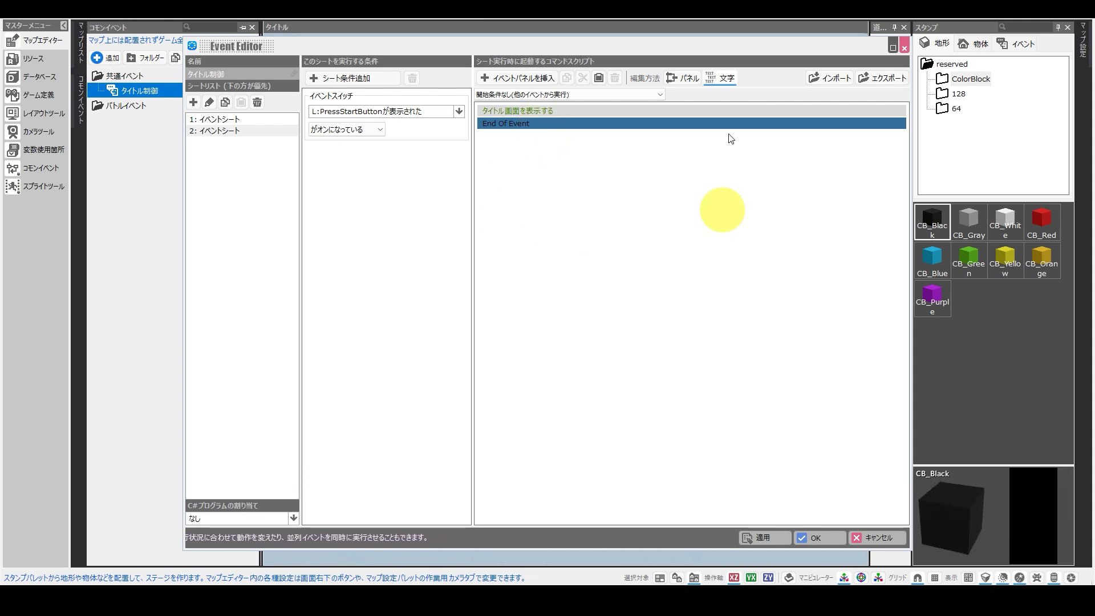
double_click(521, 120)
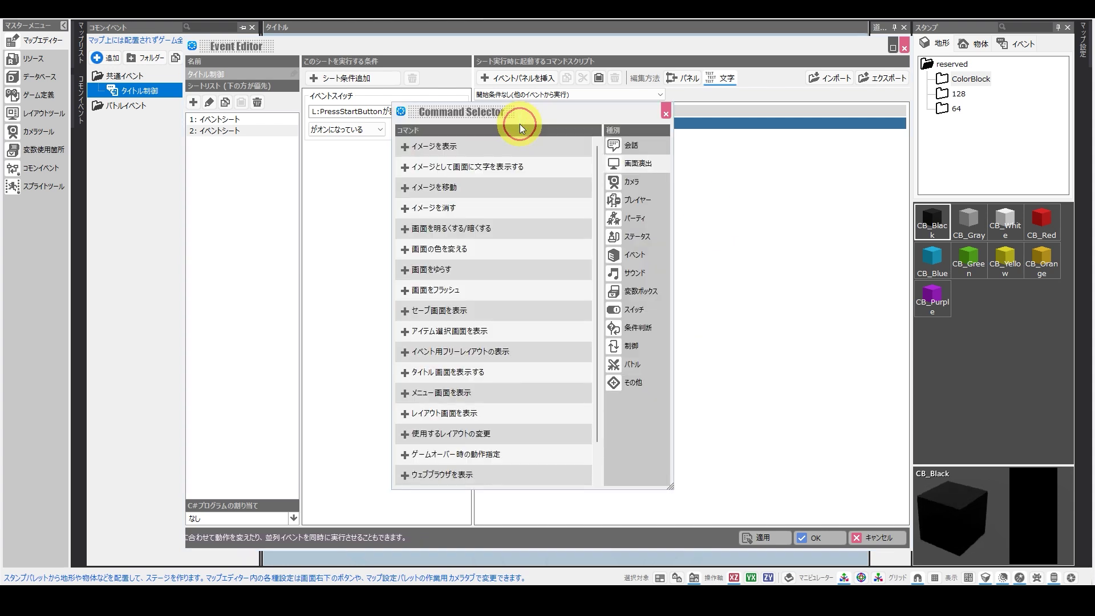
left_click(636, 200)
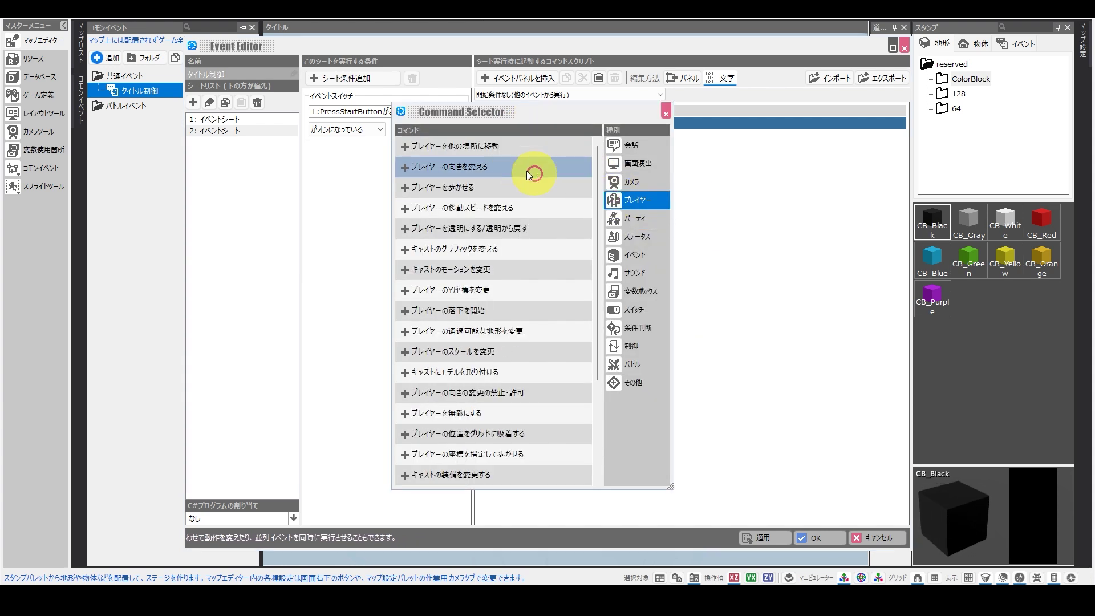
left_click(451, 148)
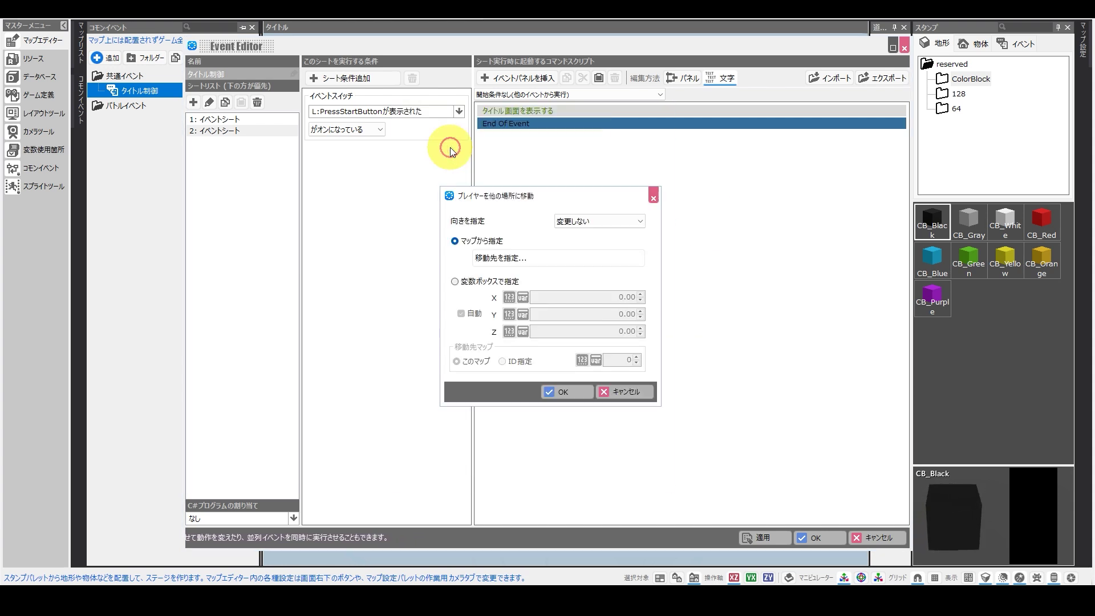
left_click(525, 252)
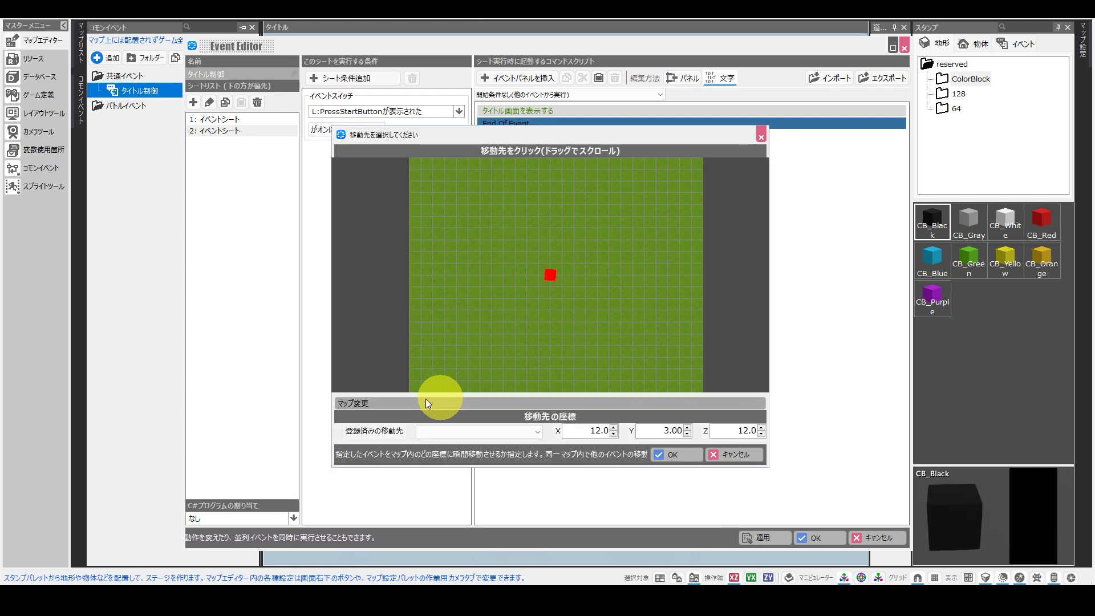
left_click(404, 398)
double_click(515, 193)
left_click(556, 277)
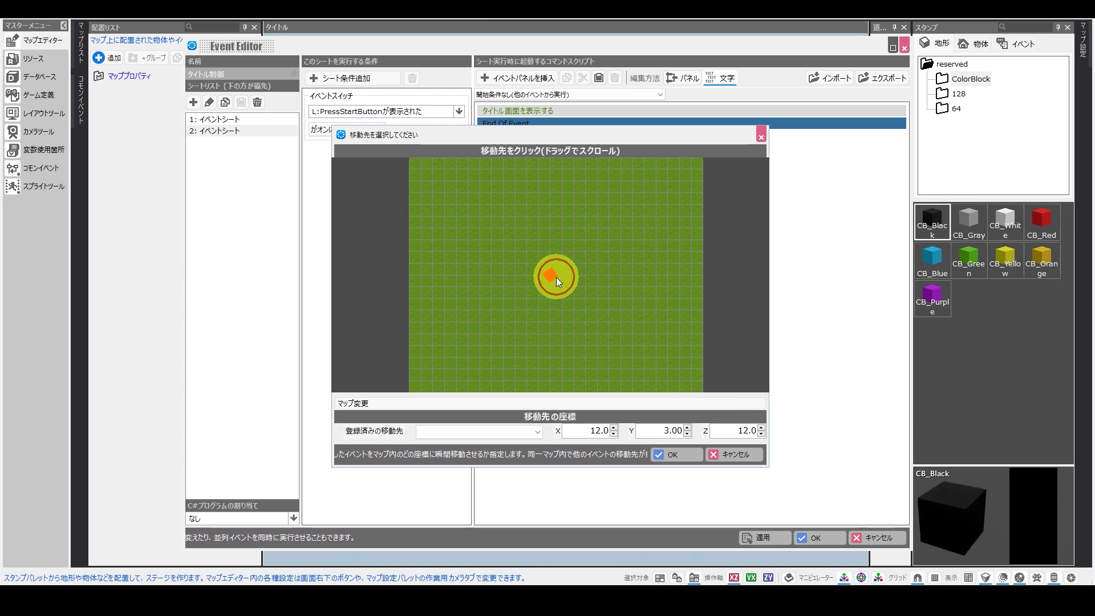
left_click(675, 453)
left_click(563, 391)
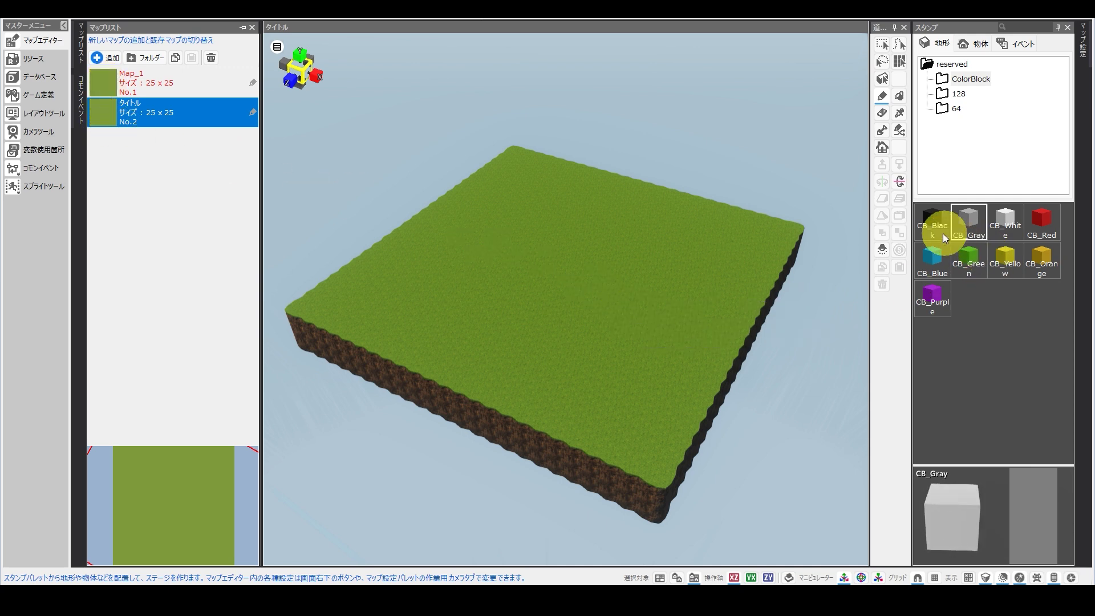
- Fill the タイトル map's terrain with CB_Gray and set a tile near its centre as the start point
left_click(899, 97)
left_click(559, 271)
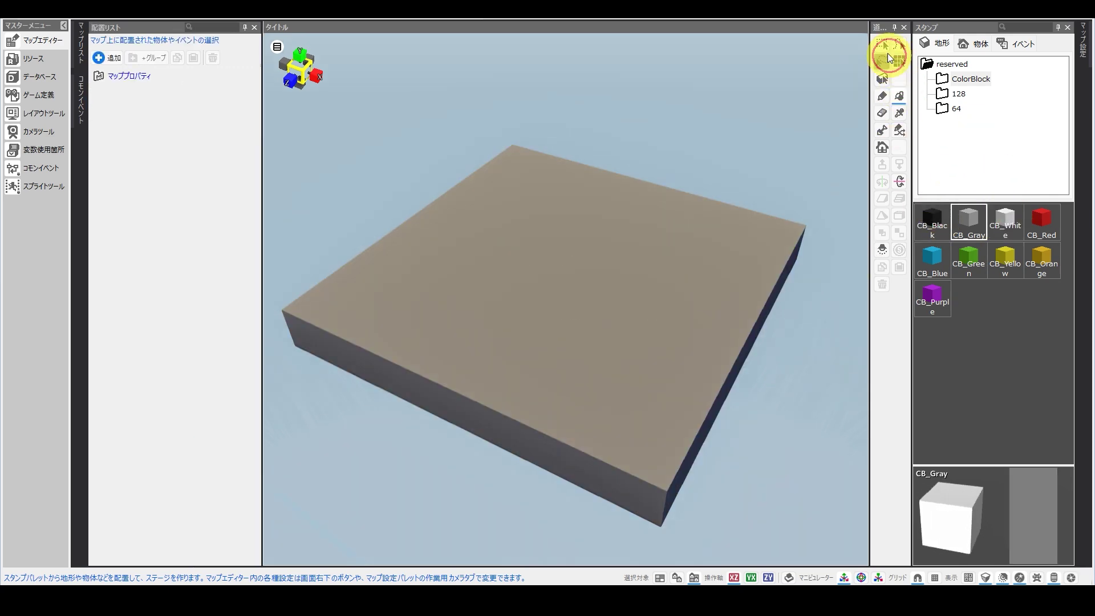
left_click(882, 46)
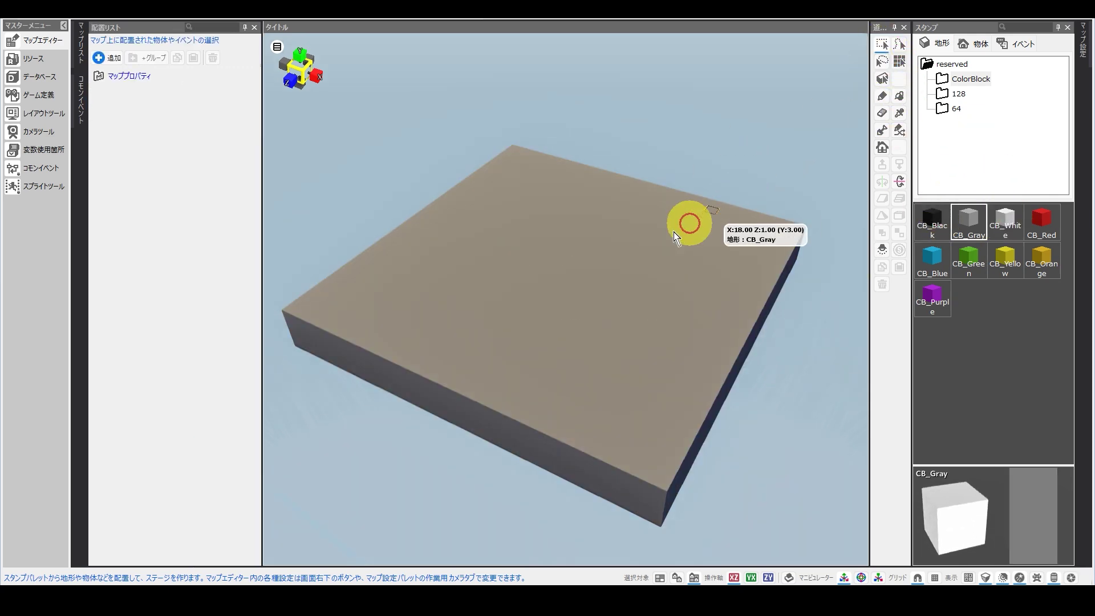
right_click(563, 271)
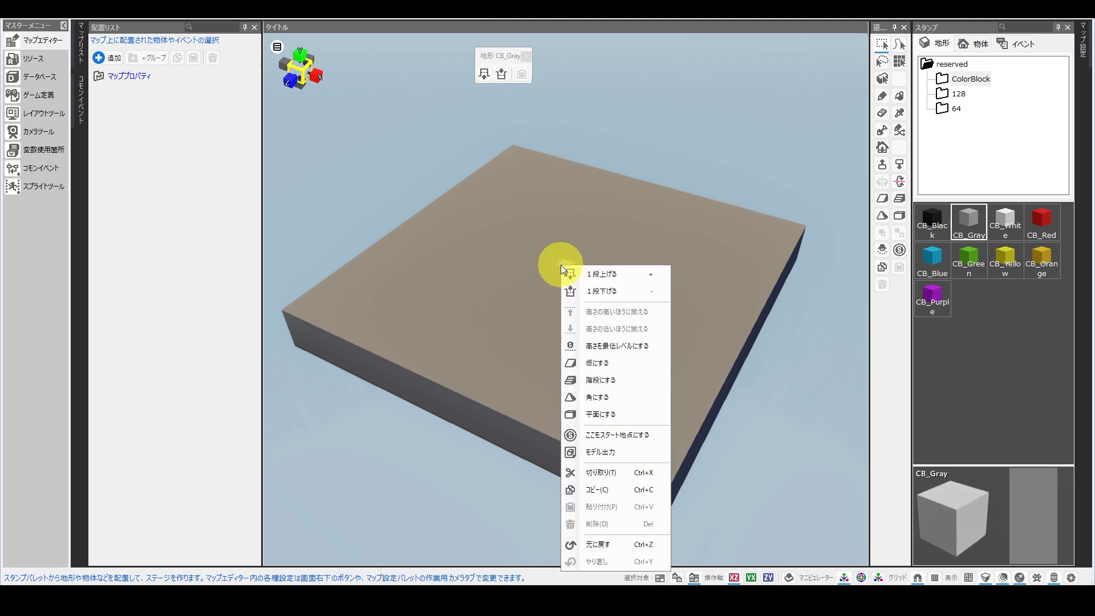
left_click(626, 434)
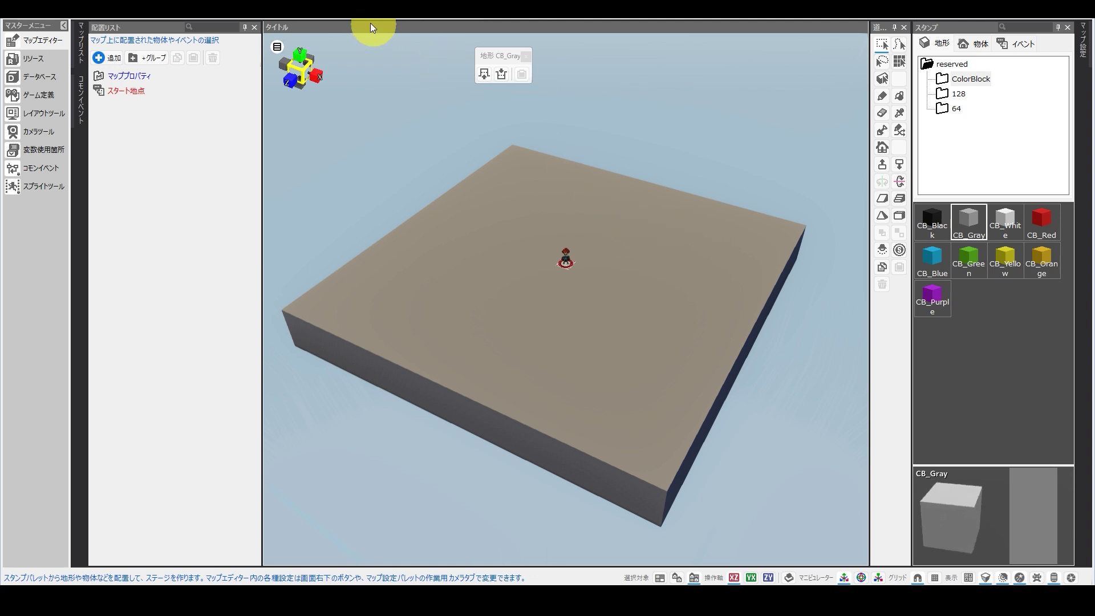
- Test-play the game from the PressStartButton display through はじめから, and try out the character's movement
left_click_drag(342, 26, 346, 18)
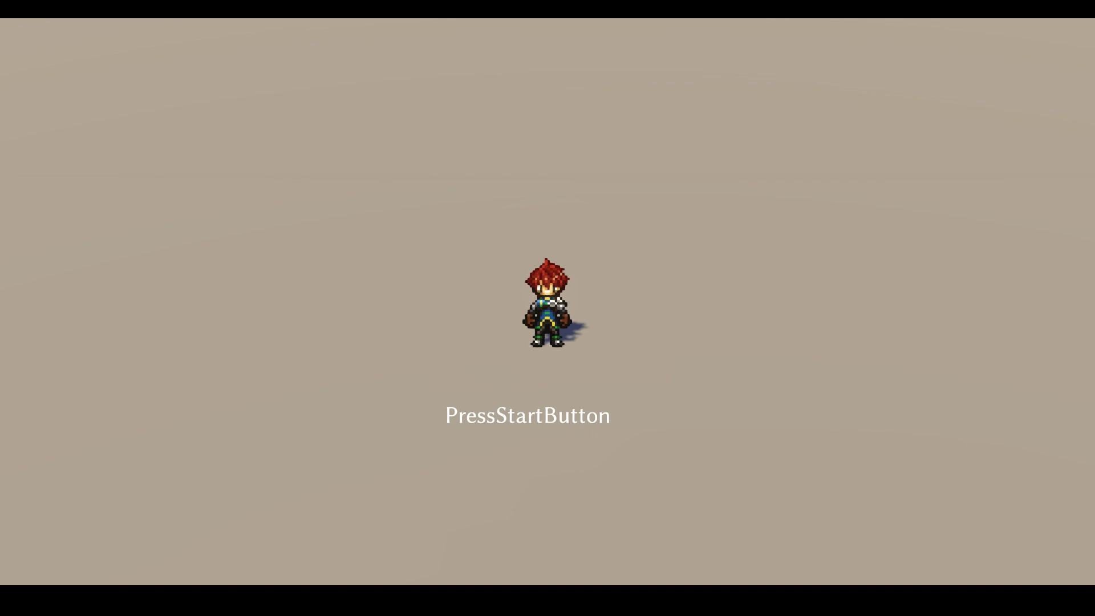
key("Return")
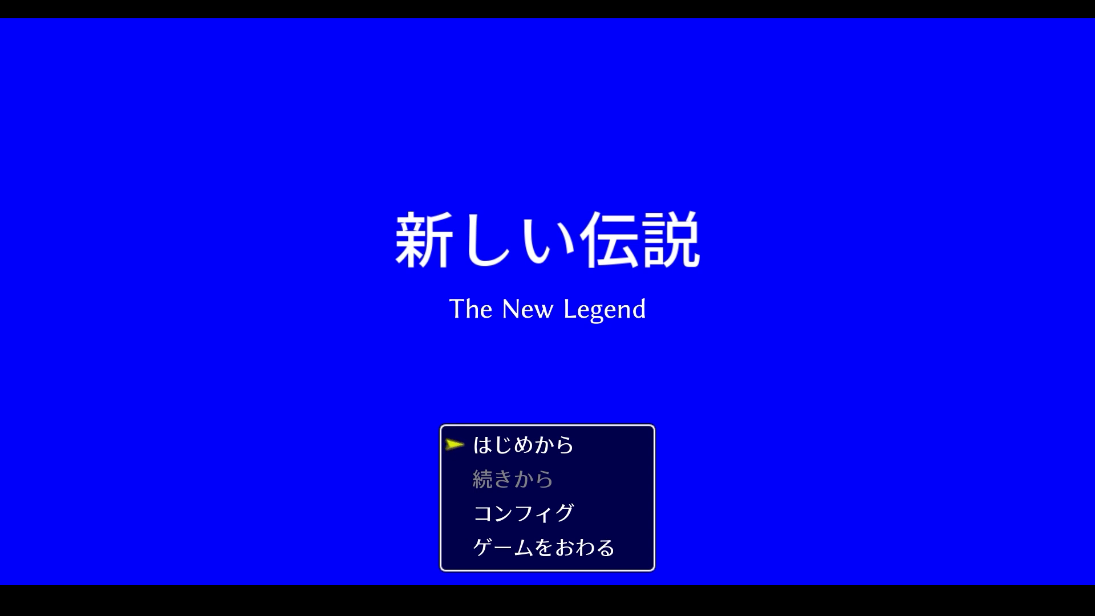
key("Return")
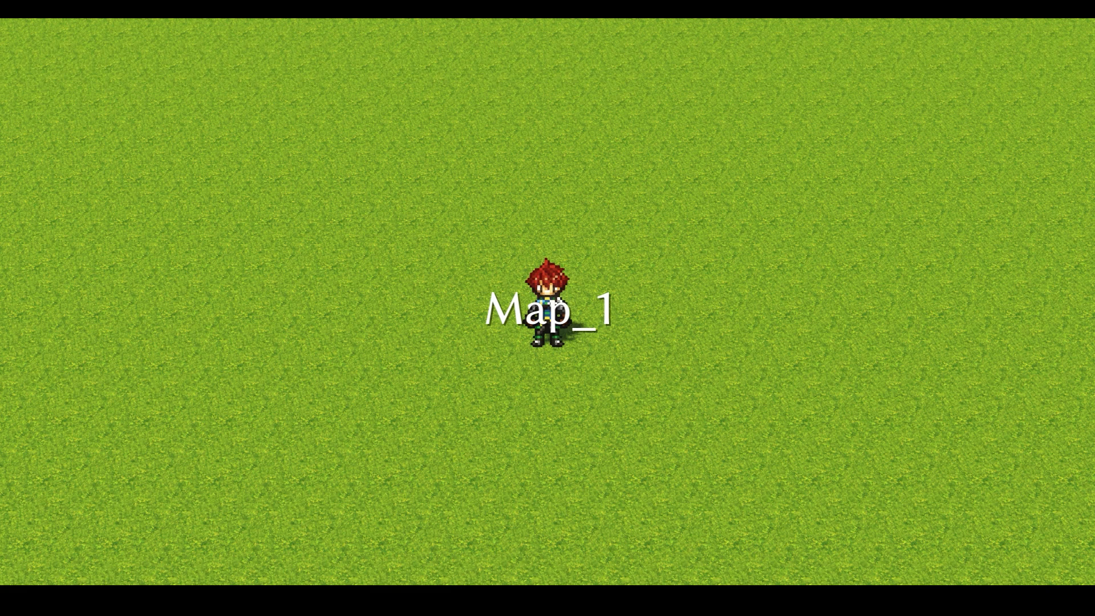
key("Left")
key("Up")
key("Left")
key("Down")
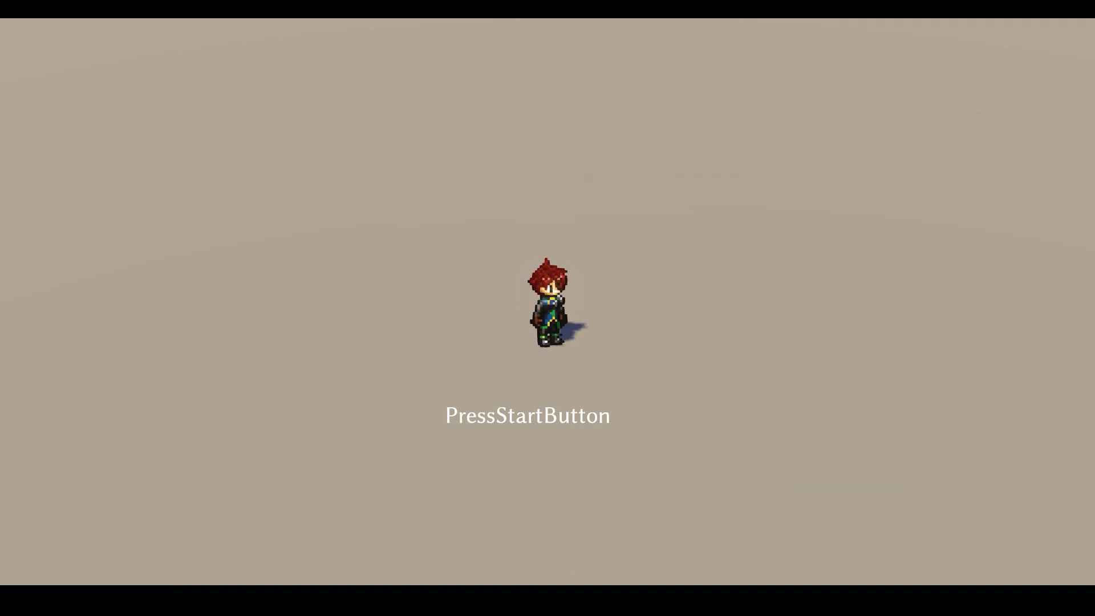
key("Escape")
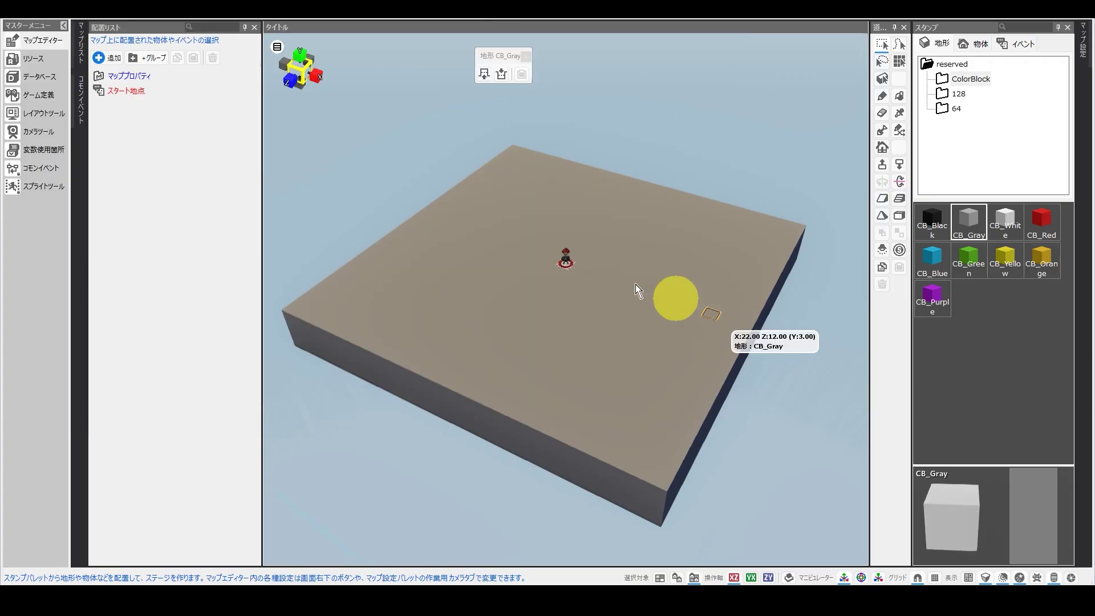
- Insert a メニュー画面の表示の許可/禁止 command set to 禁止 at the start of the タイトル制御 event's first sheet
left_click(82, 111)
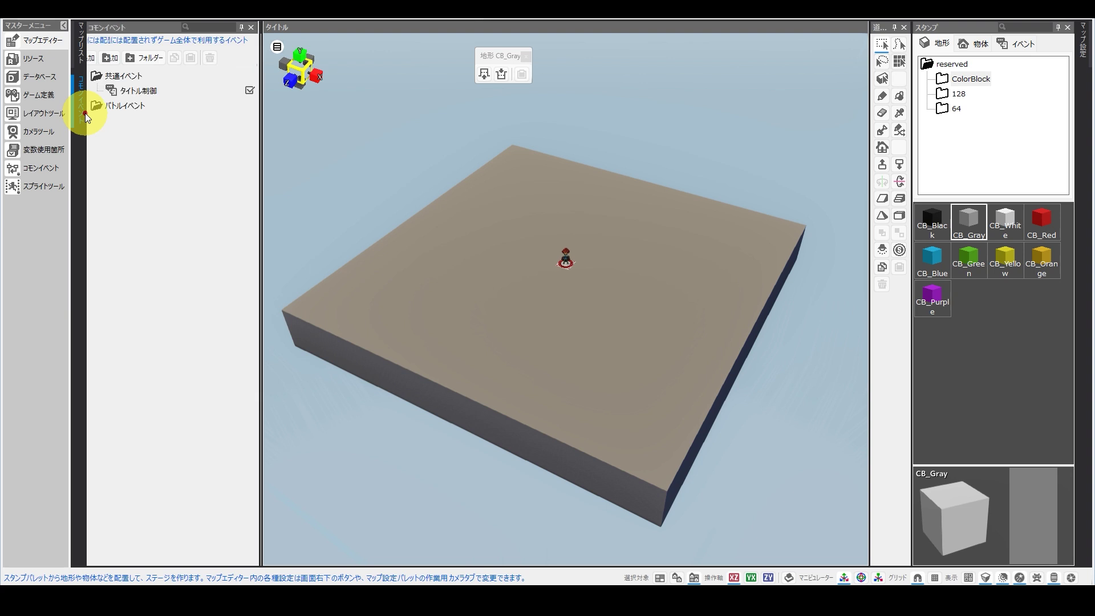
double_click(129, 95)
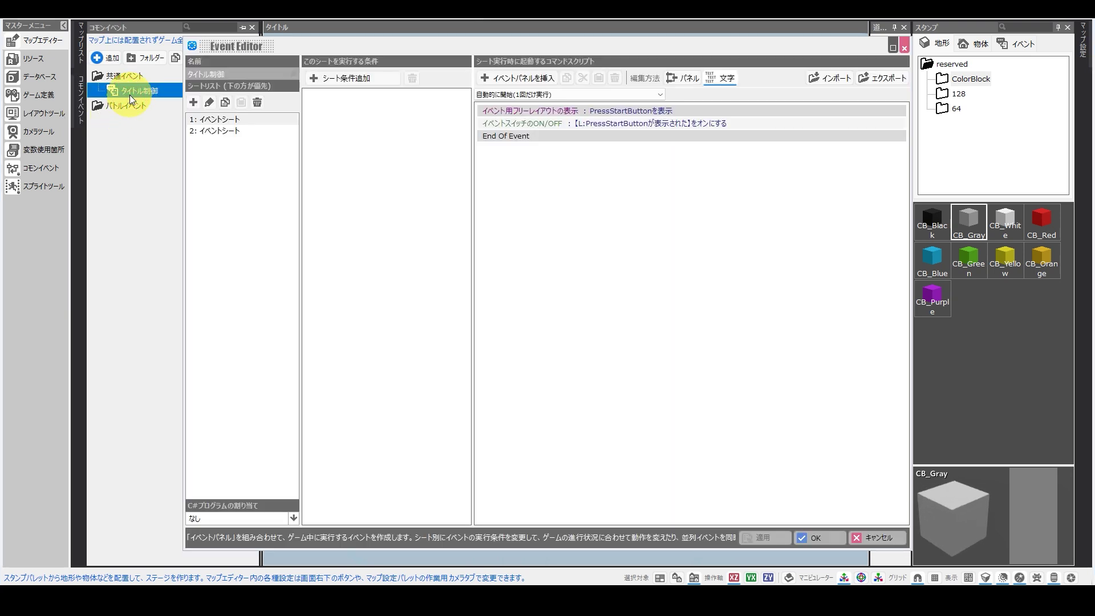
left_click(580, 110)
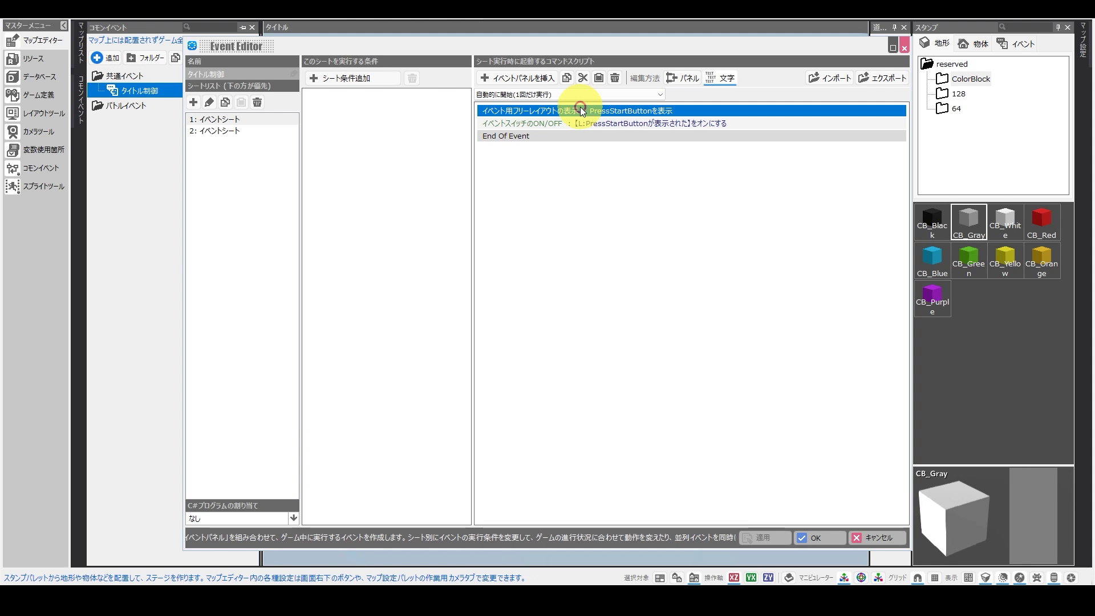
left_click(521, 78)
left_click(634, 310)
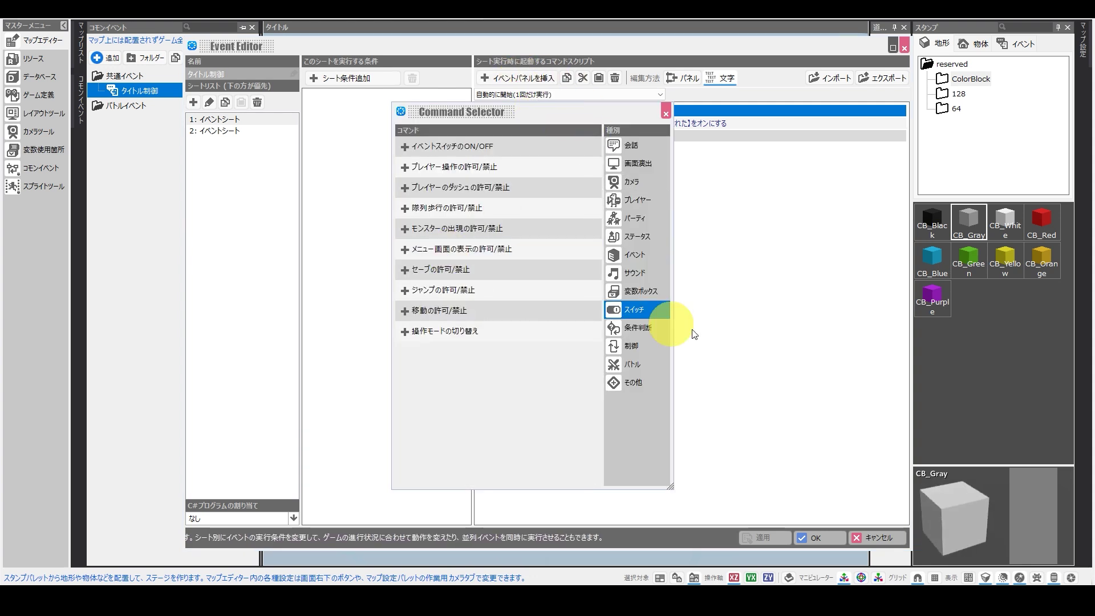
left_click(475, 249)
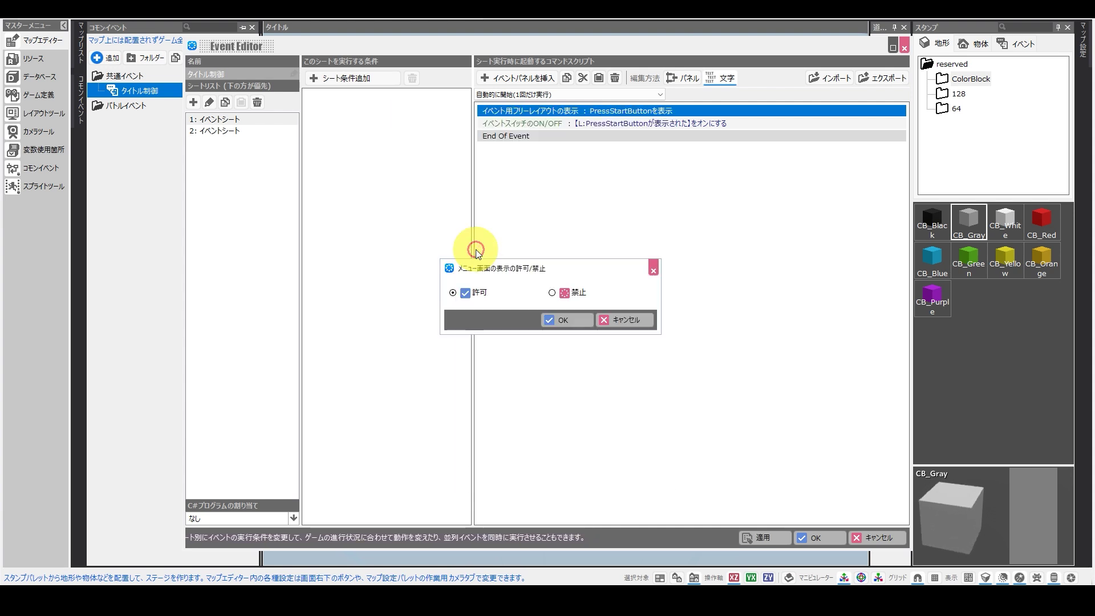
left_click(554, 292)
left_click(557, 319)
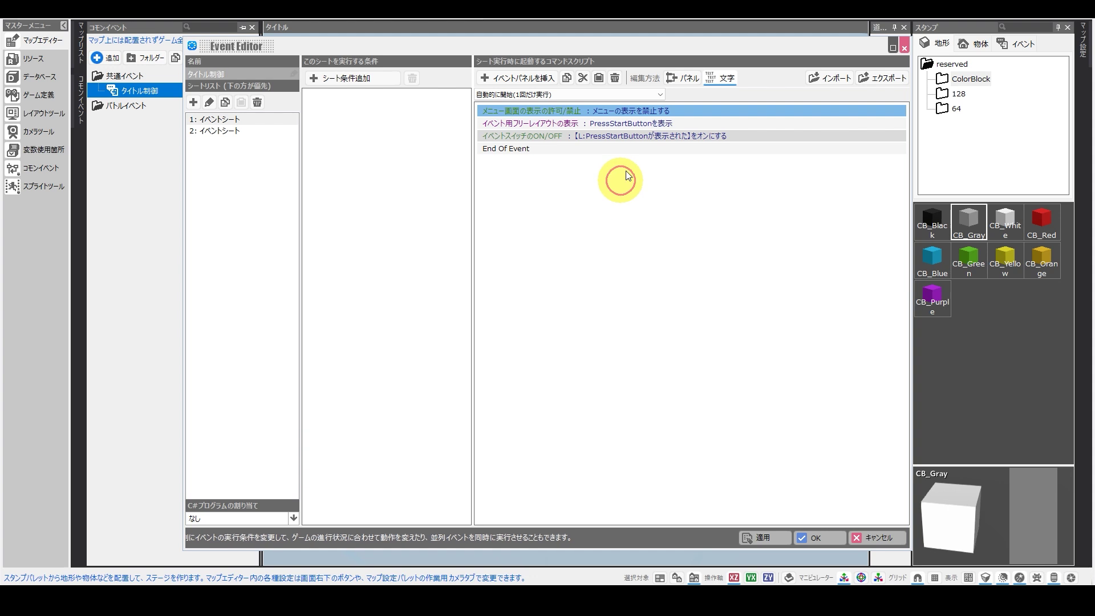
- Copy the menu display command to the end of the second sheet's script and set the copy to 許可
left_click(663, 113)
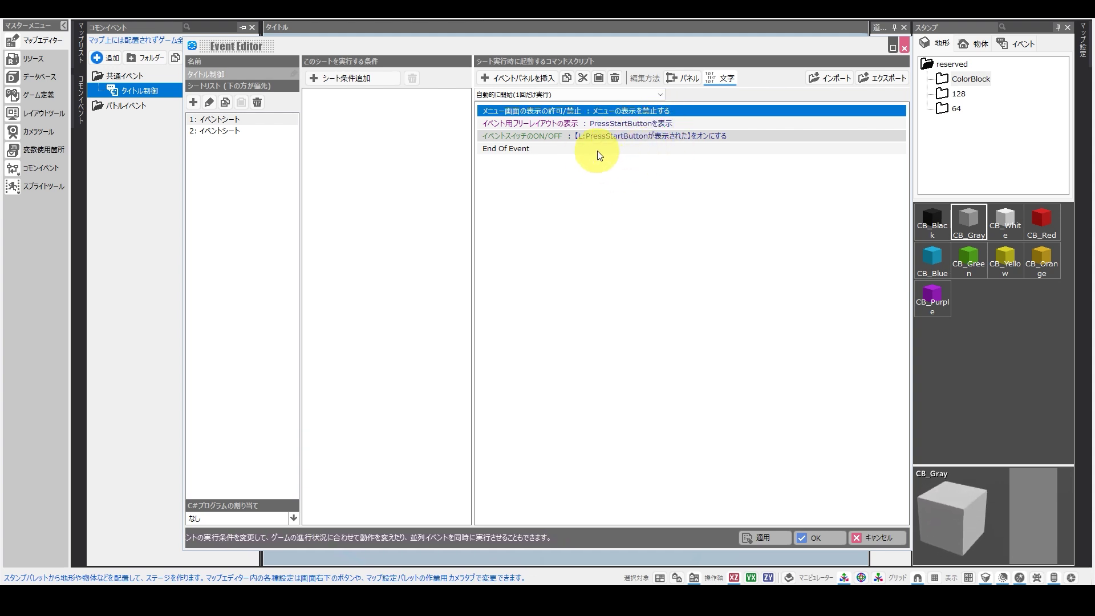
left_click(609, 110)
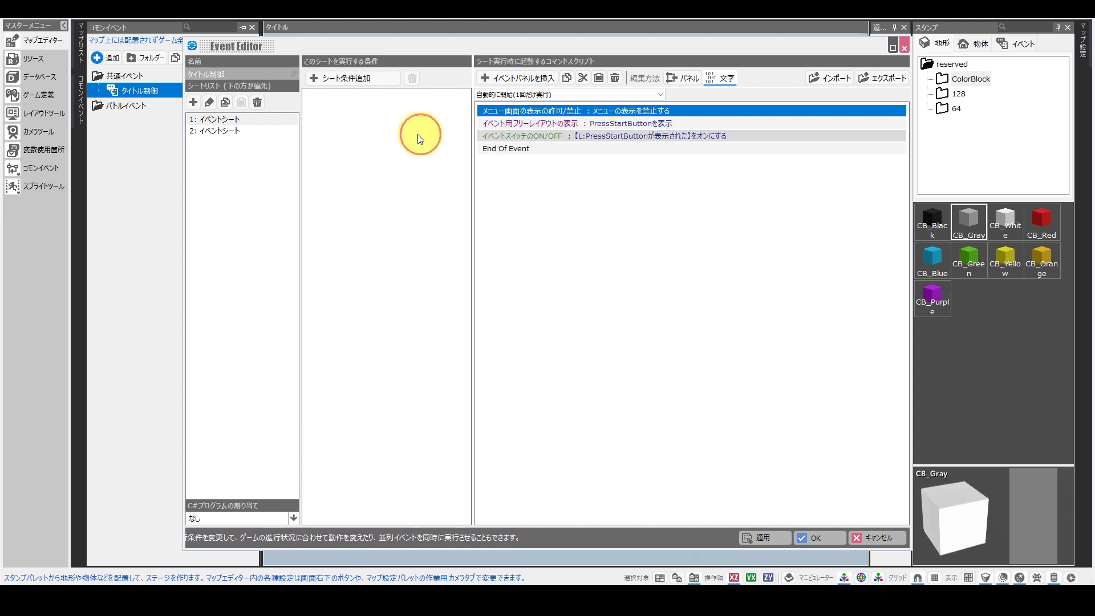
left_click(219, 130)
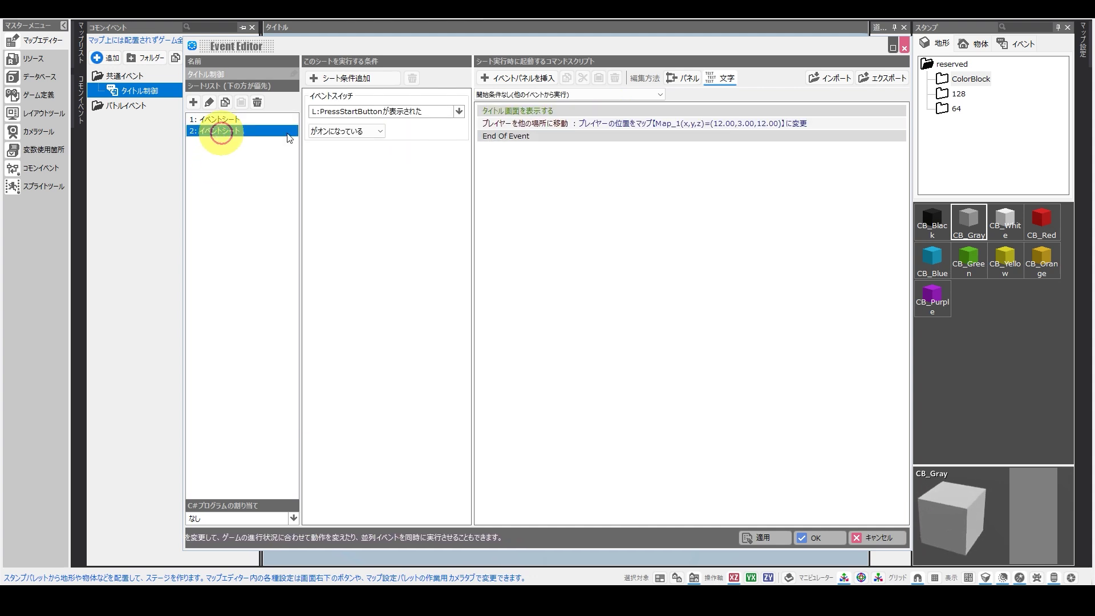
left_click(600, 136)
key("ctrl+v")
left_click(465, 293)
left_click(563, 320)
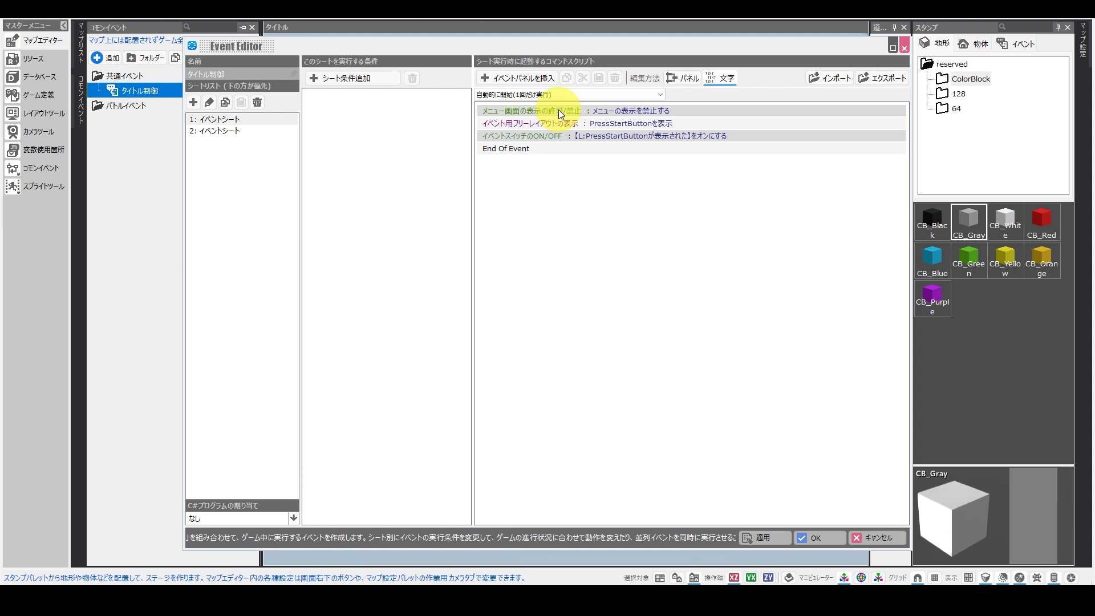
- Insert a プレイヤーを透明にする/透明から戻す command with the 透明にする option at the start of the first sheet's script
left_click(559, 109)
left_click(538, 78)
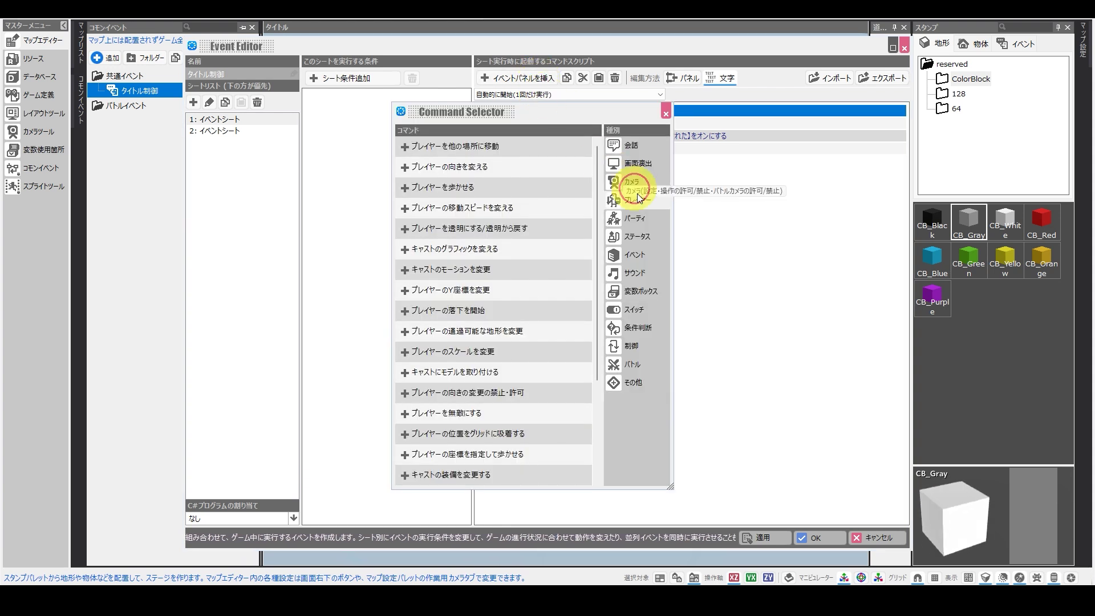
double_click(456, 226)
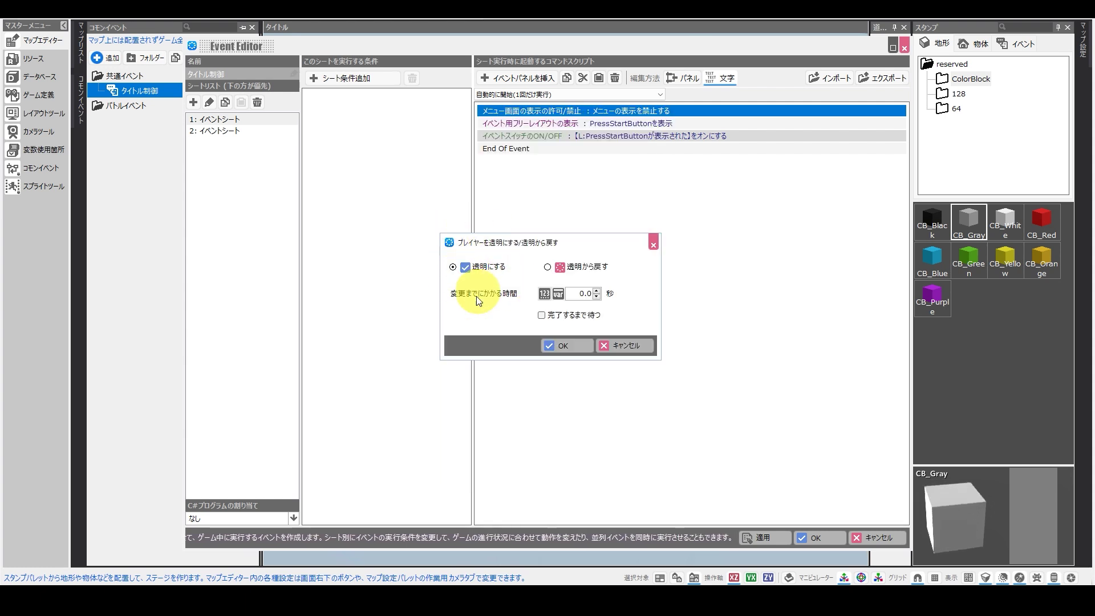
left_click(562, 345)
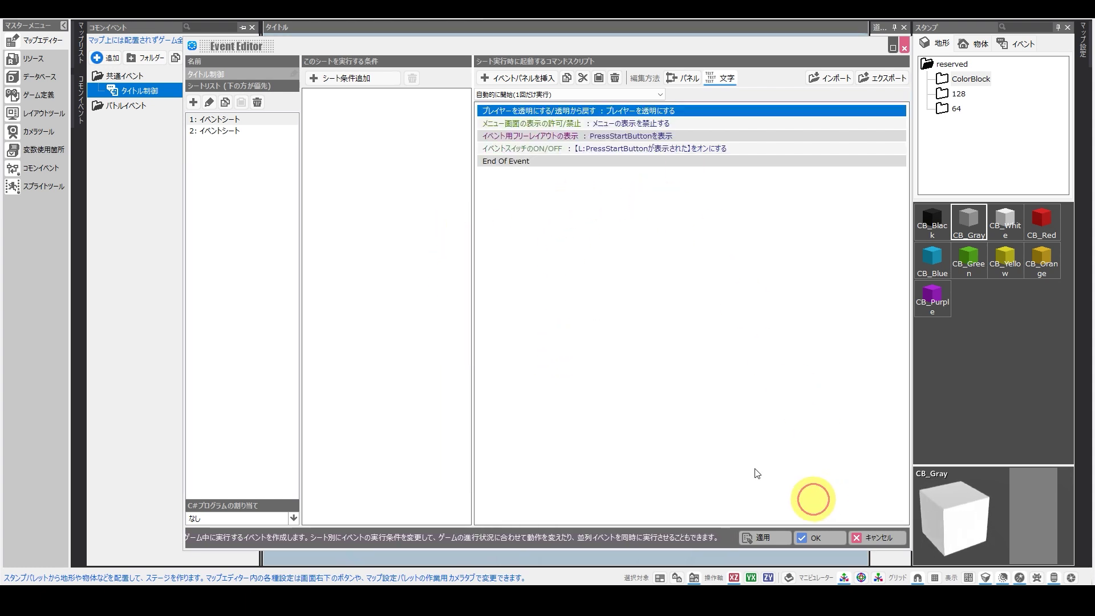
- Copy the player transparency command to the end of the second sheet's script, set the copy to 透明から戻す, and save the event
left_click(222, 130)
left_click(582, 147)
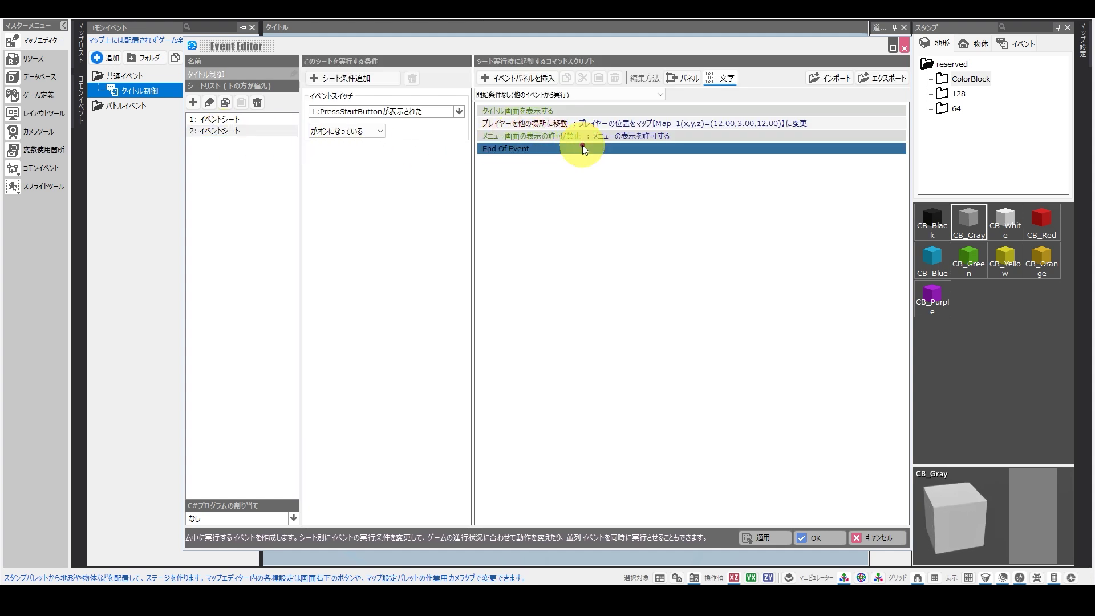
key("ctrl+v")
double_click(580, 149)
left_click(550, 268)
left_click(567, 346)
left_click(240, 126)
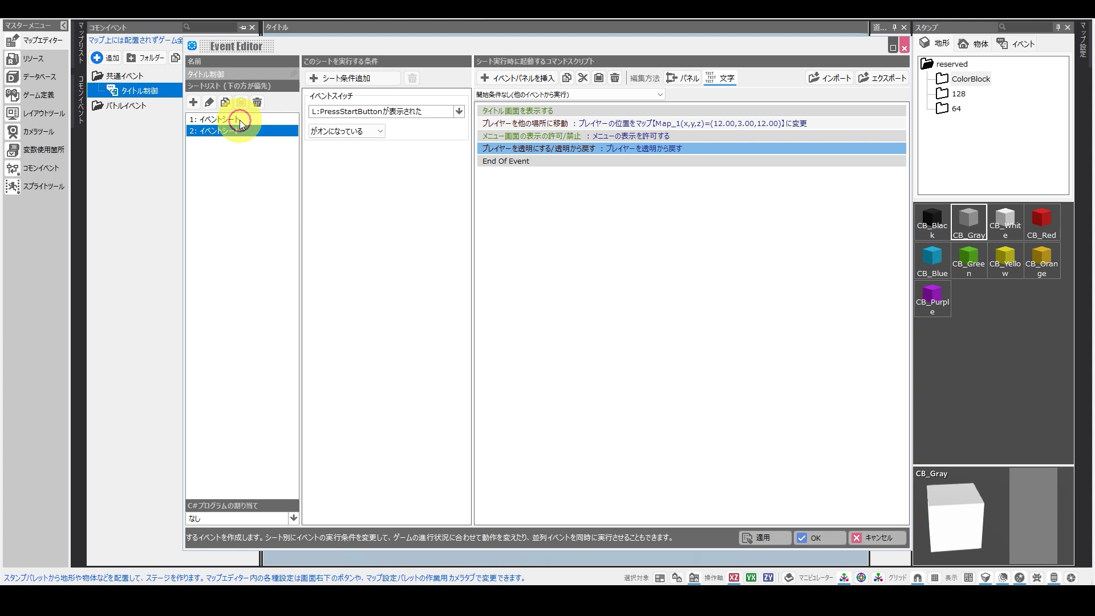
left_click(238, 120)
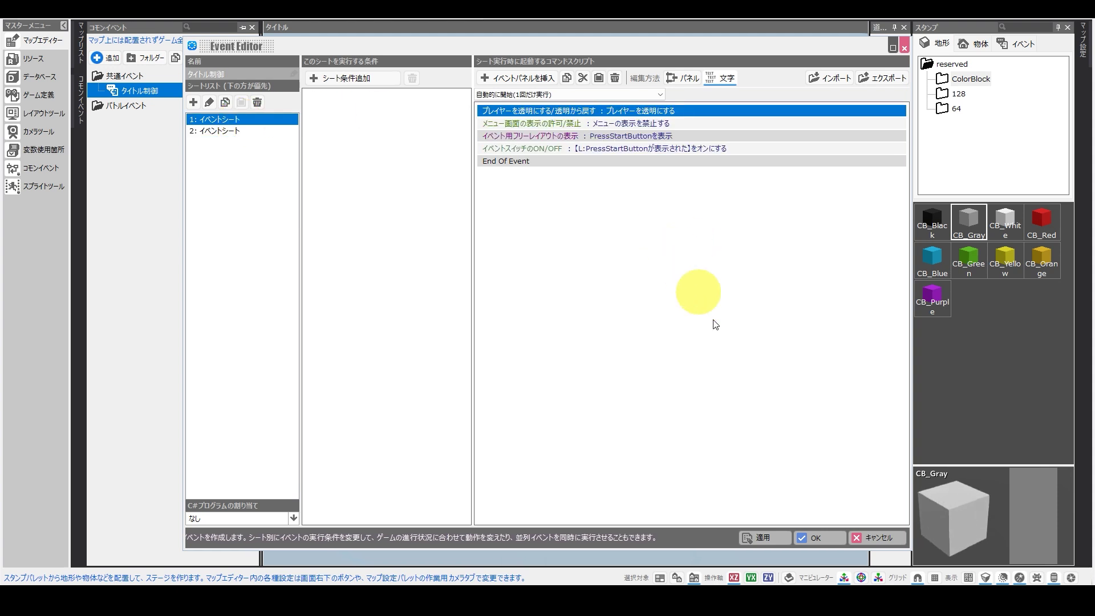
left_click(816, 537)
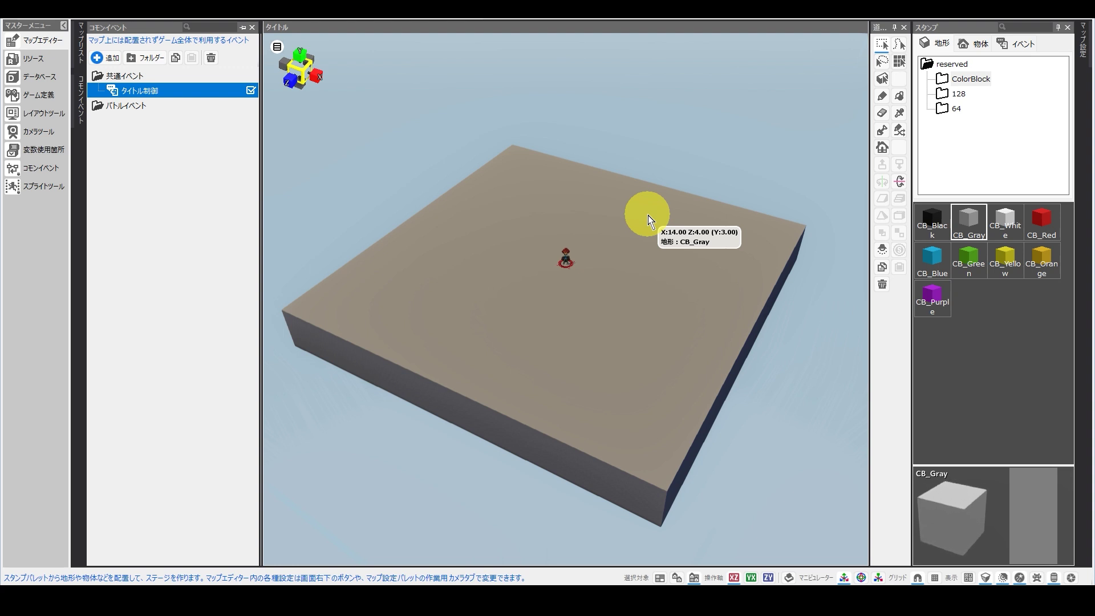
- Test-play the game from the PressStartButton display through はじめから to Map_1, and try the menu there
left_click(340, 20)
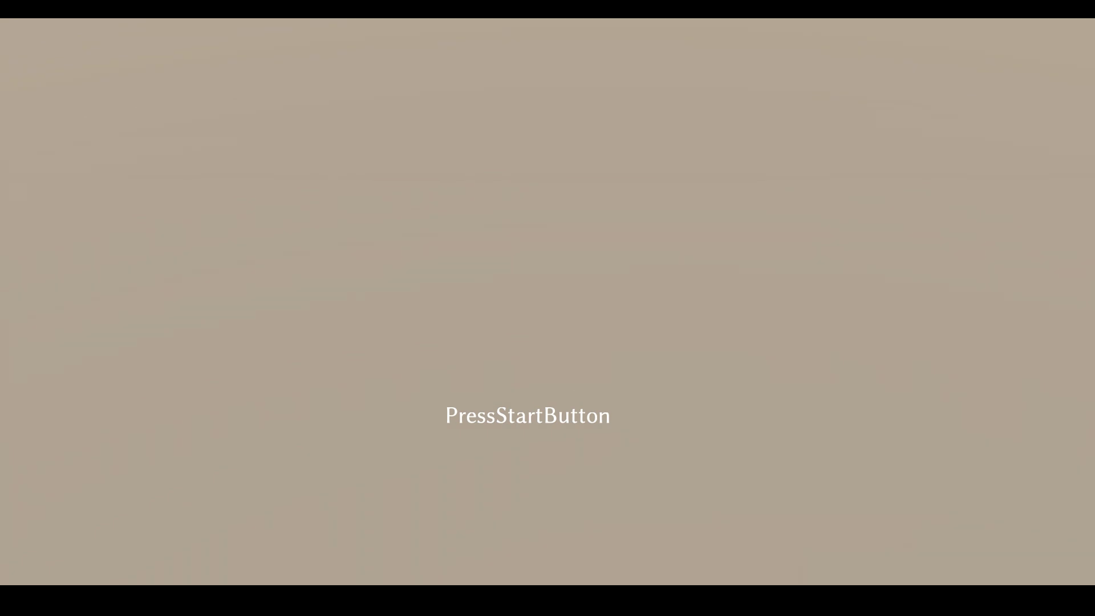
key("Return")
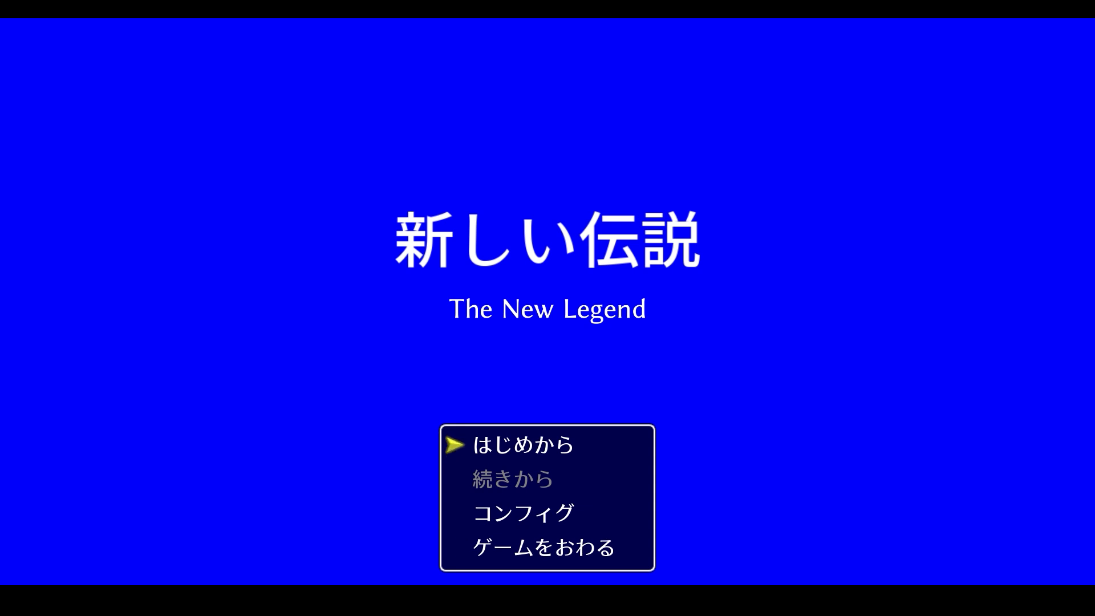
key("Return")
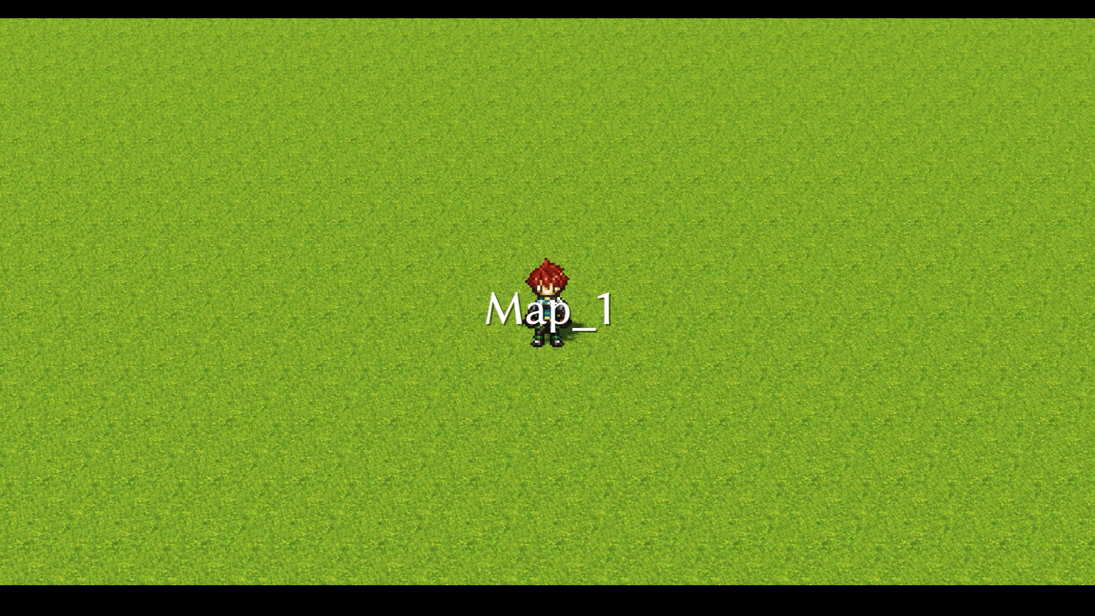
key("Escape")
key("Escape")
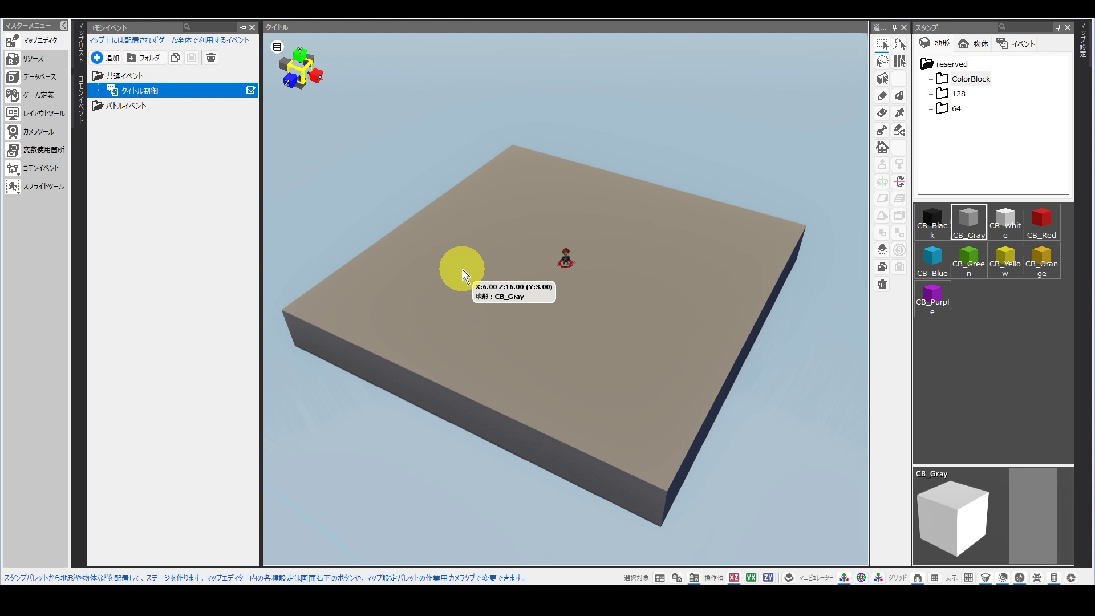
- Inspect the スタート地点 on the タイトル map and the map's settings for the event called before the map is shown
left_click(567, 260)
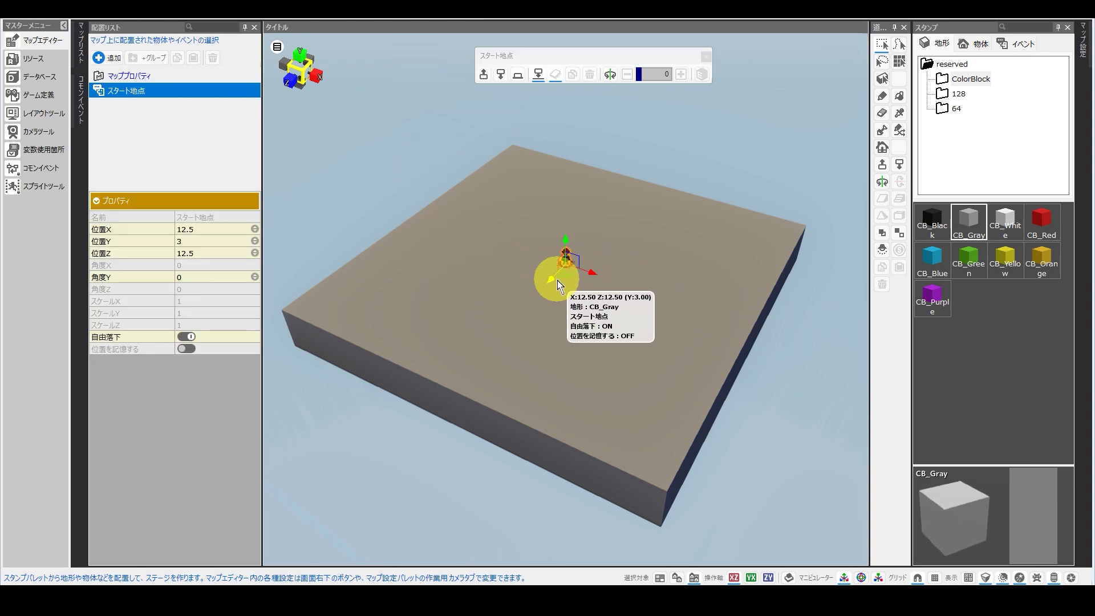
left_click(563, 259)
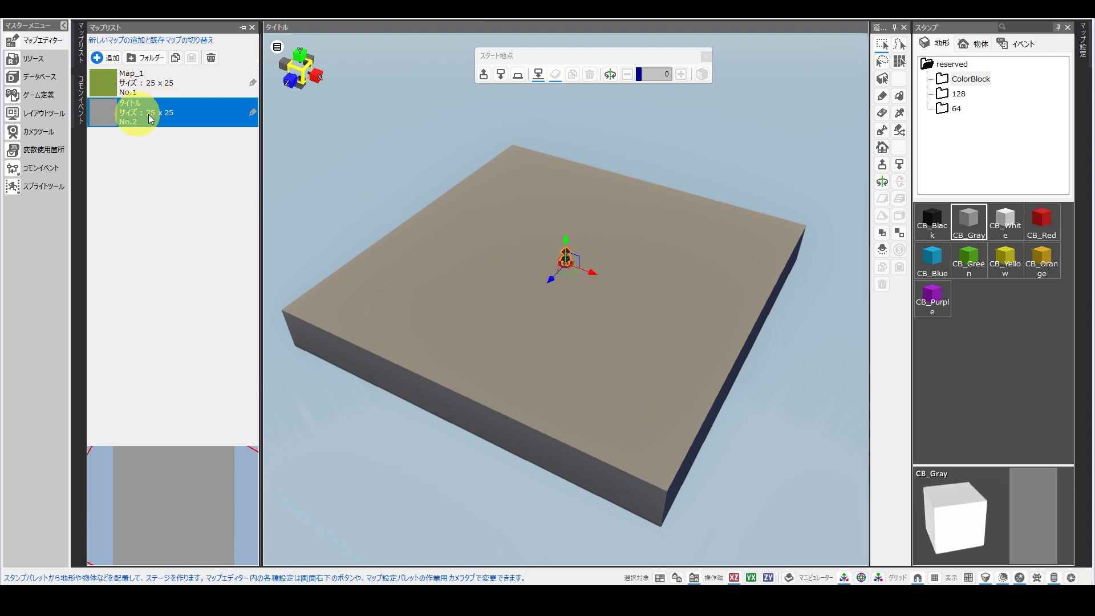
left_click(1084, 46)
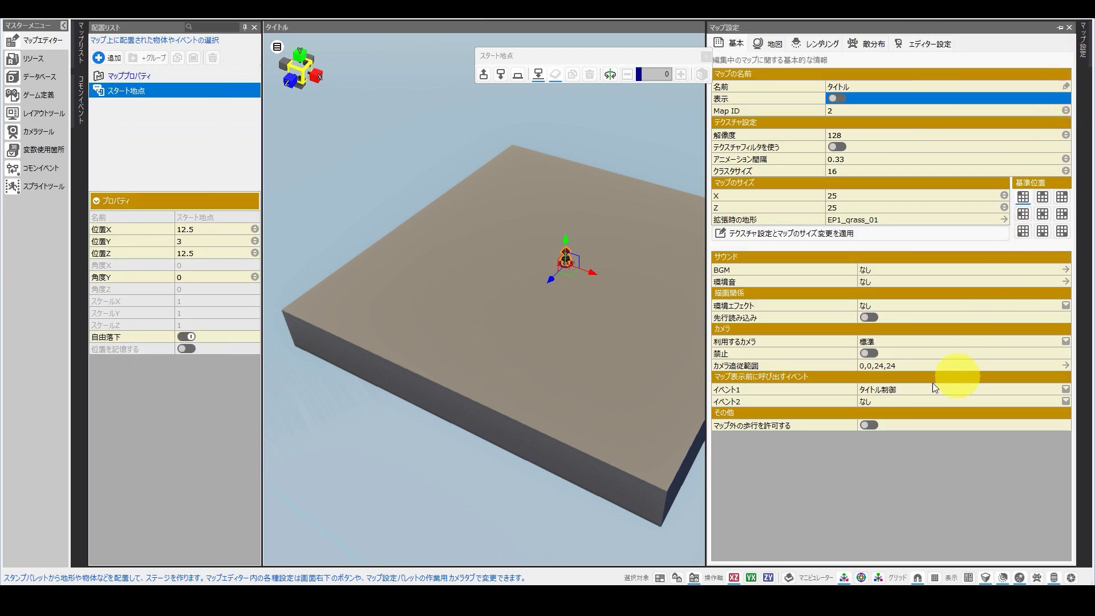
mouse_move(752, 385)
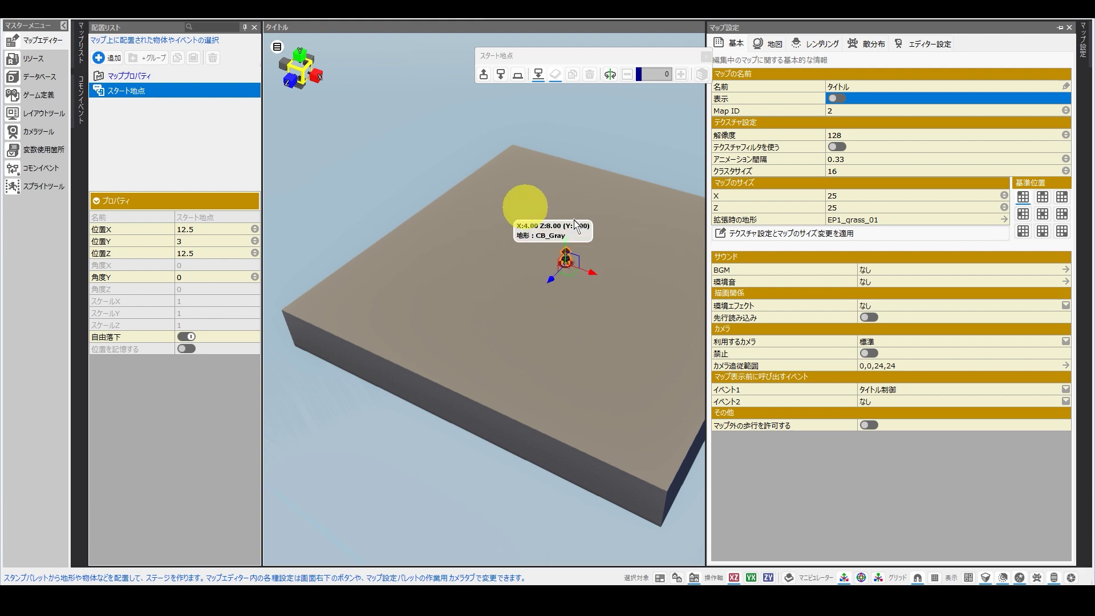
- Review the commands and start conditions on both sheets of the タイトル制御 event, and close it without saving
left_click(84, 114)
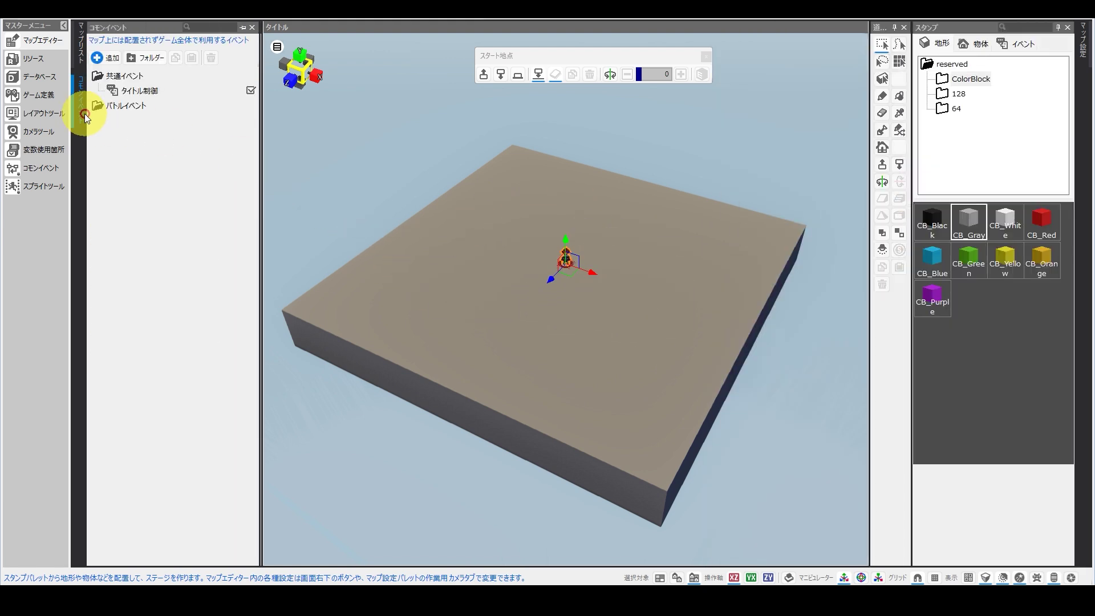
left_click(147, 91)
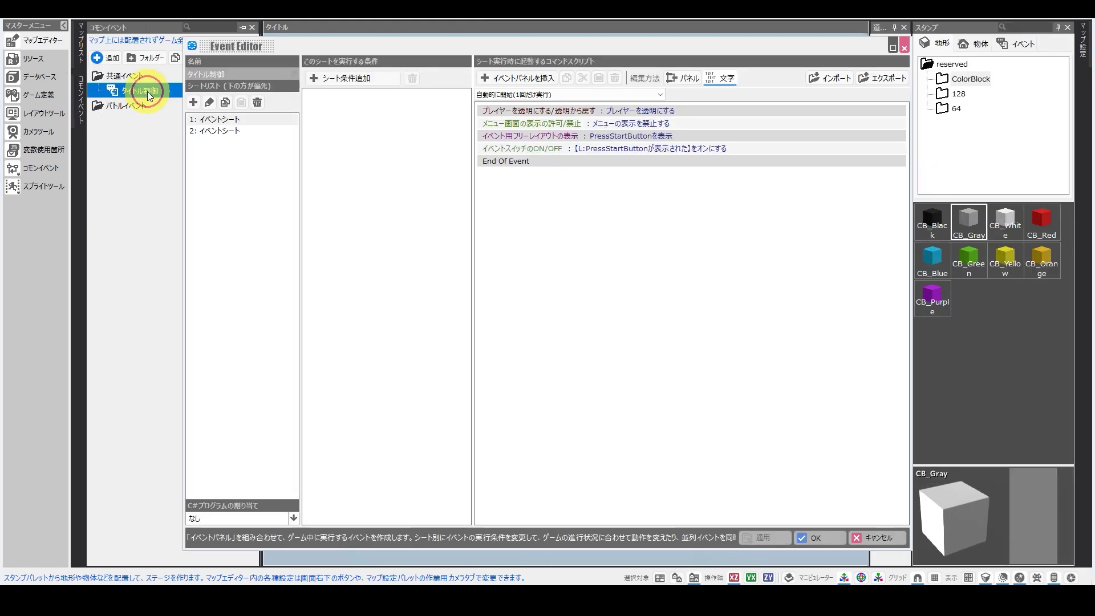
left_click(252, 118)
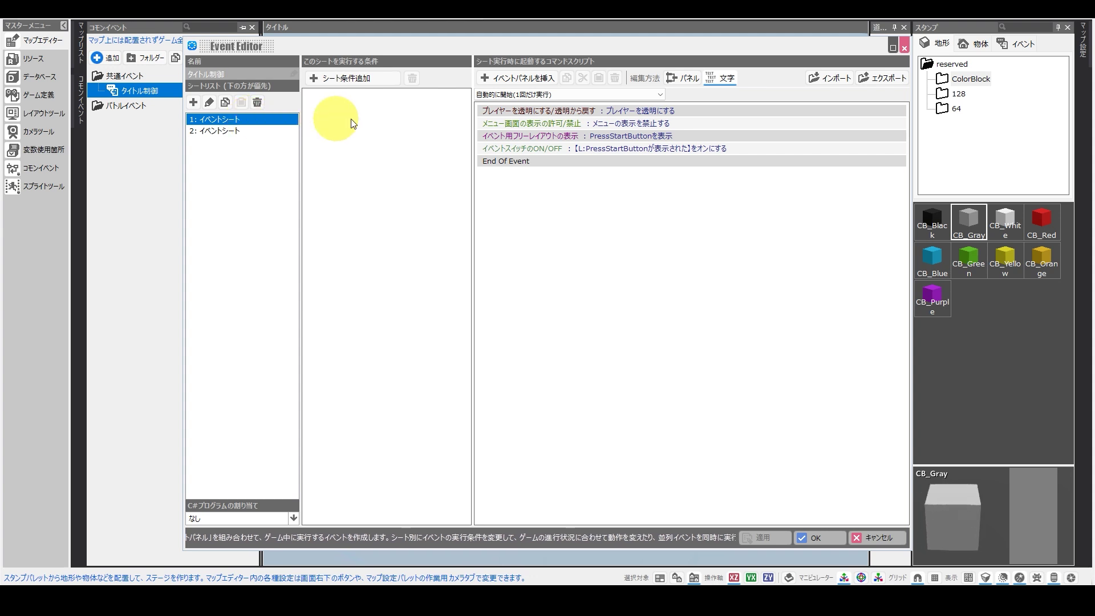
mouse_move(481, 98)
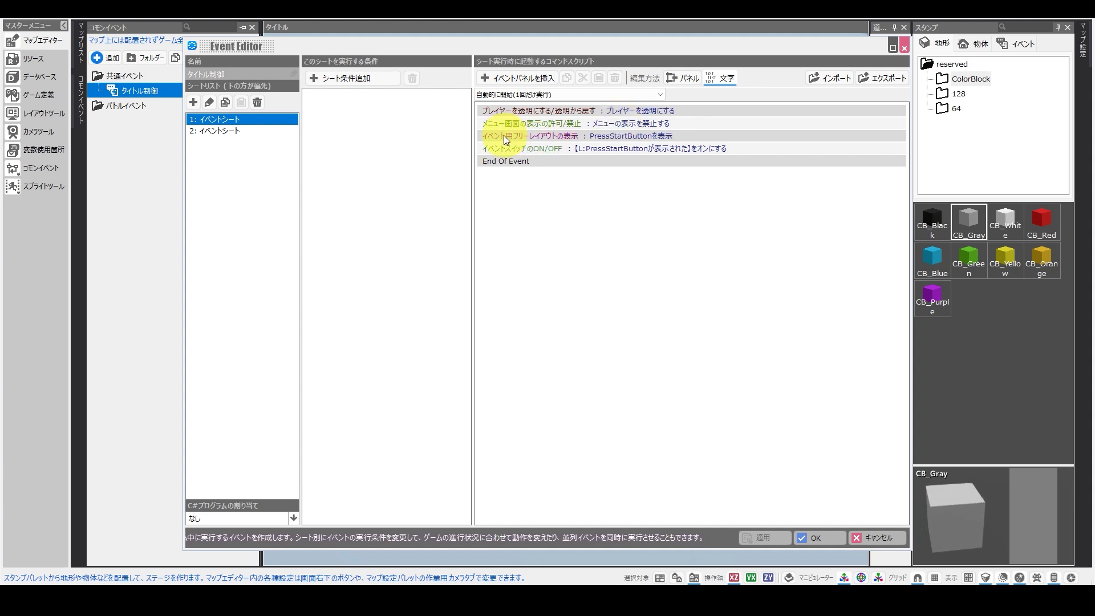
left_click(540, 135)
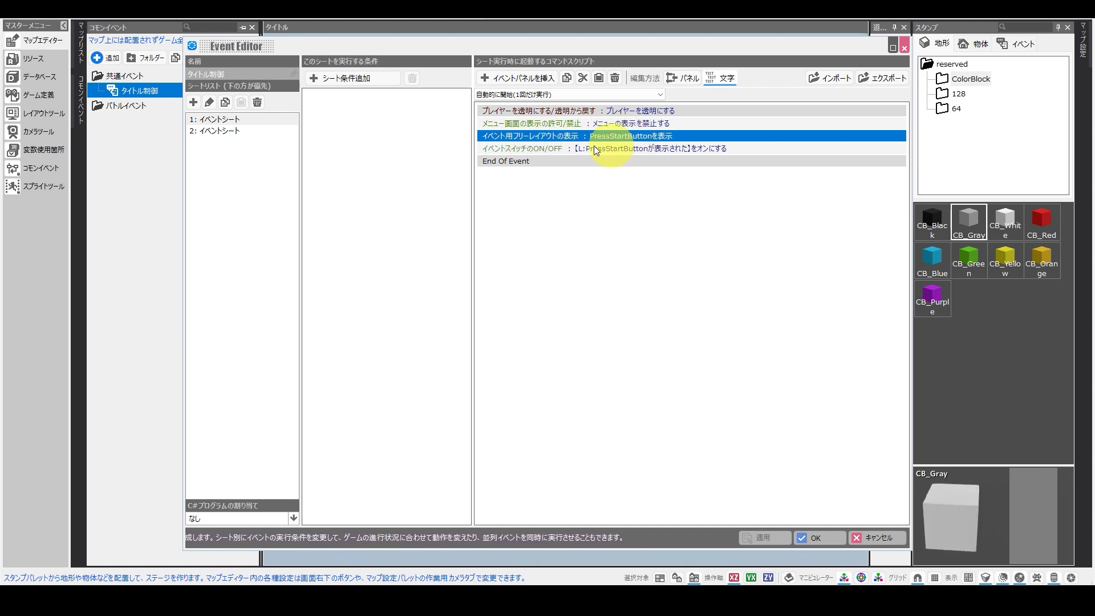
left_click(575, 148)
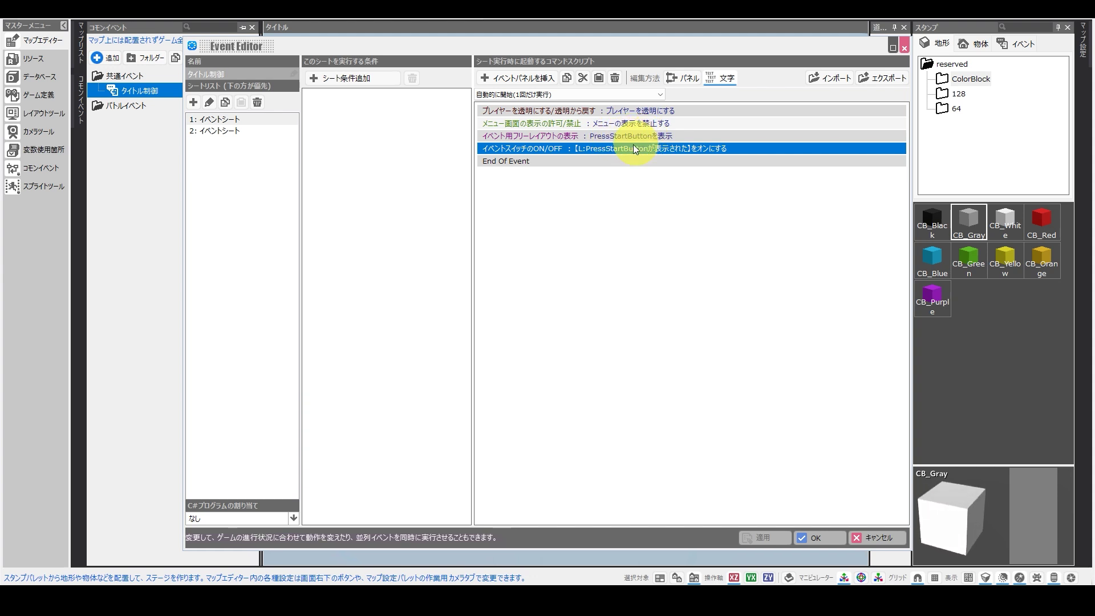
left_click(235, 130)
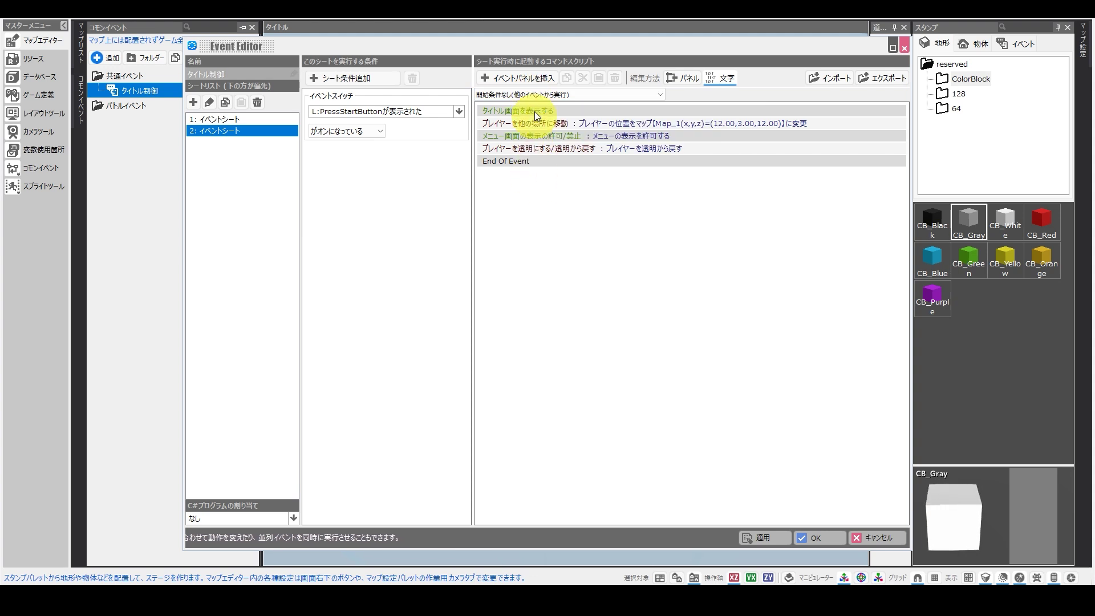
left_click(864, 537)
left_click(549, 341)
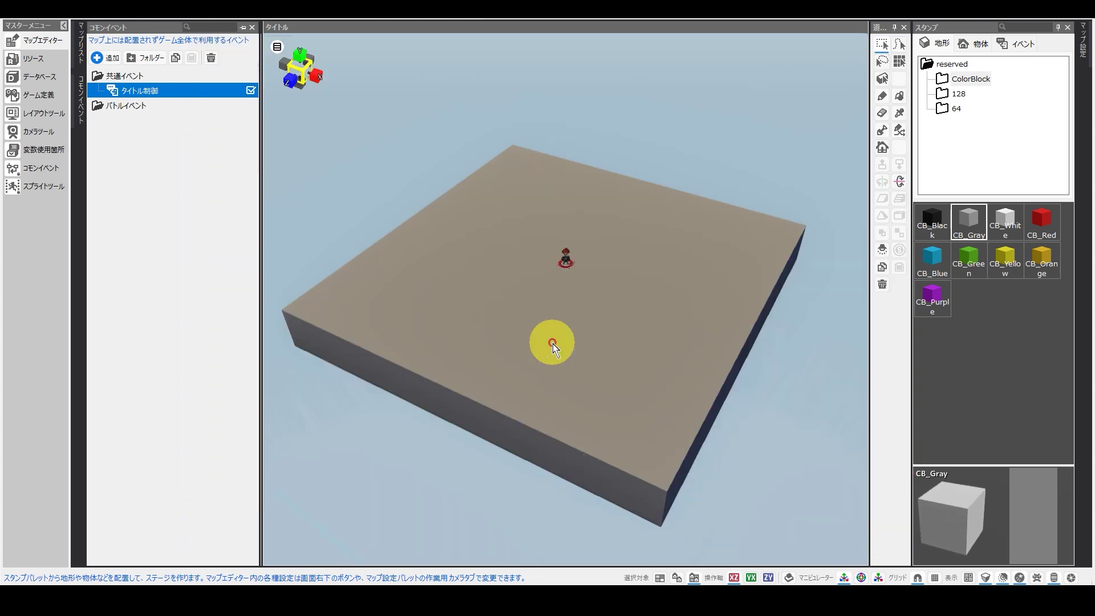
- Check the action and common event properties of MenuSubContainer in the PressStartButton layout, and leave the layout tool without saving
left_click(41, 114)
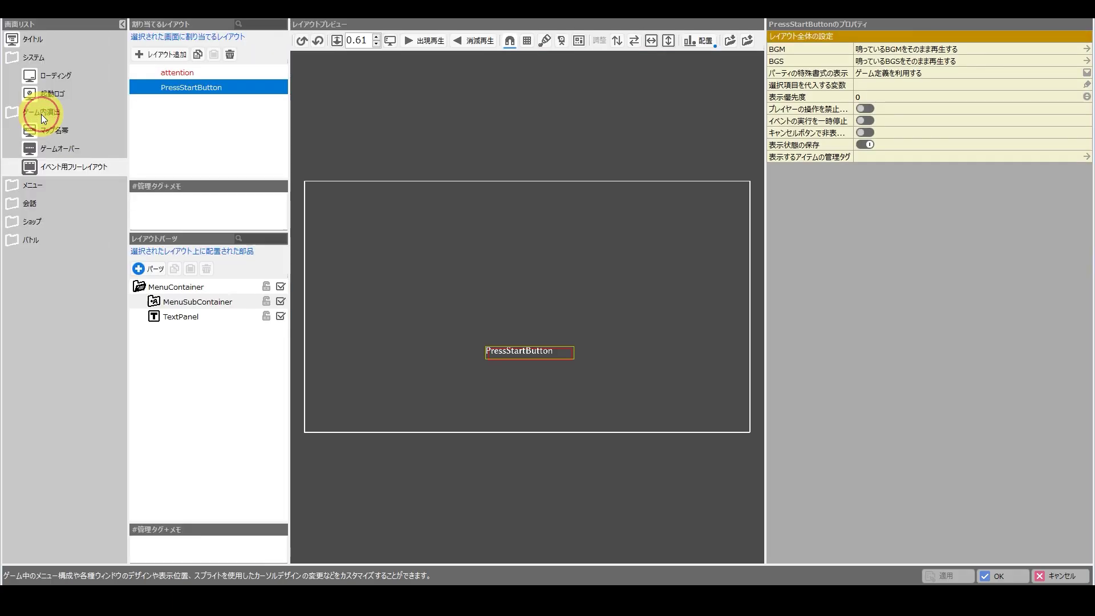
left_click(237, 303)
left_click(152, 303)
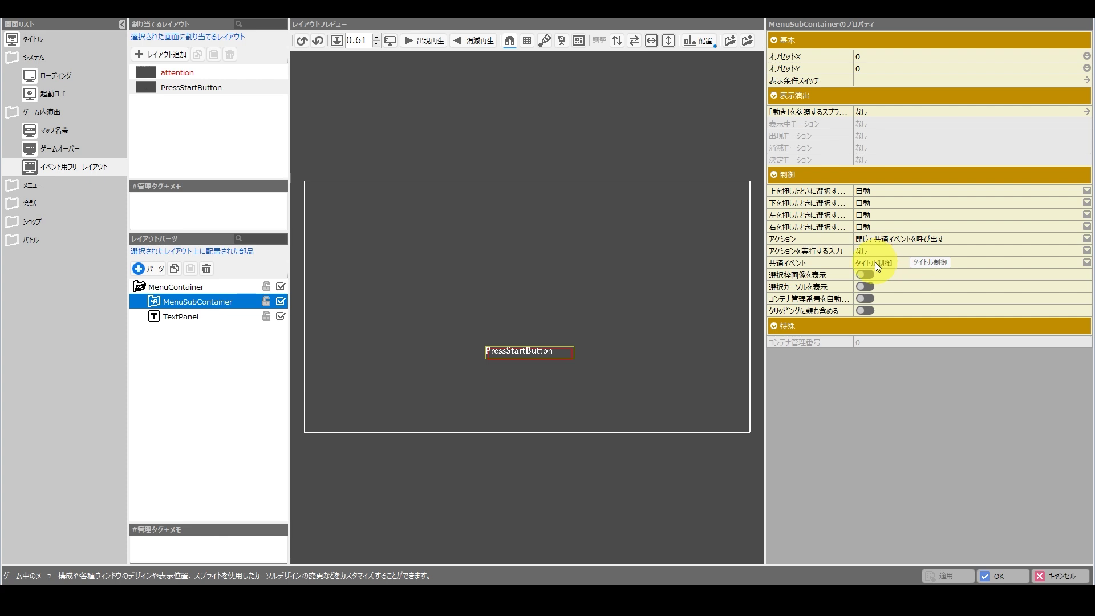
left_click(1055, 576)
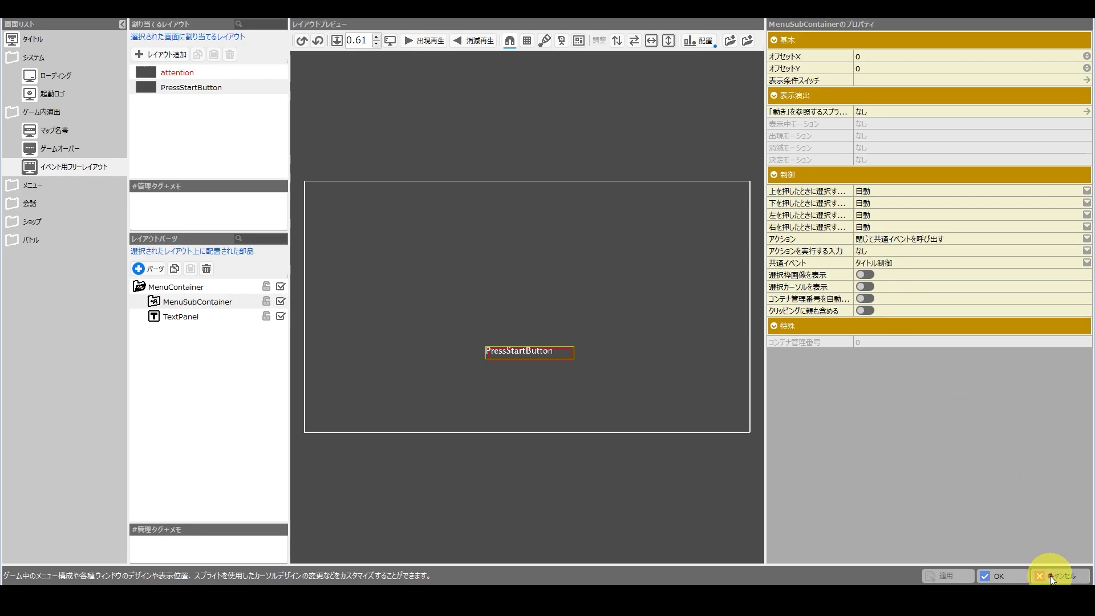
- Recheck the title screen command on the second sheet of the タイトル制御 event, and discard any changes
left_click(81, 101)
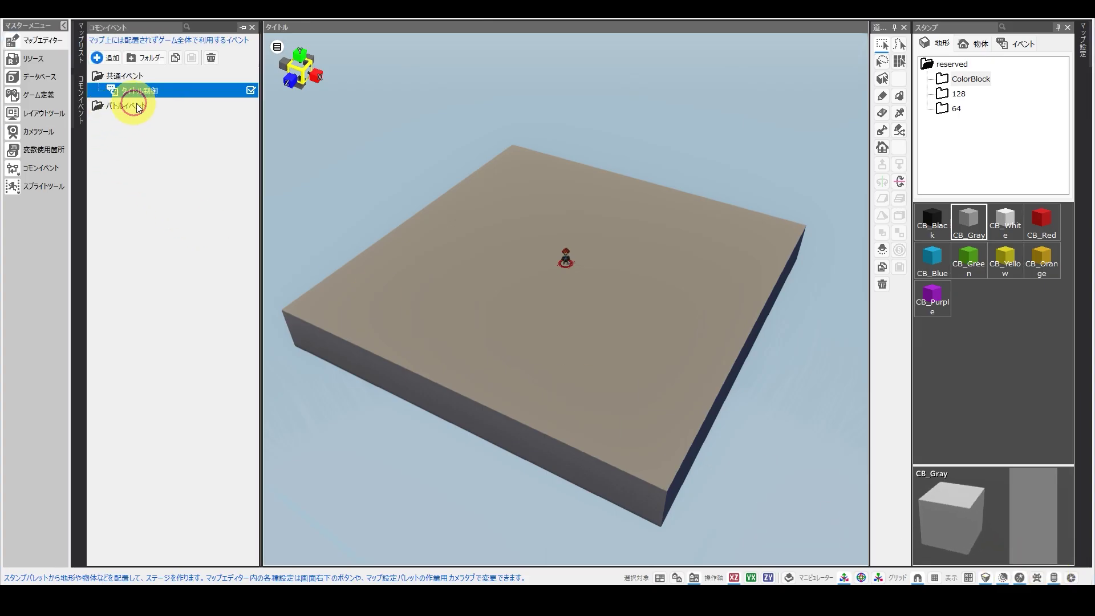
double_click(176, 92)
left_click(244, 130)
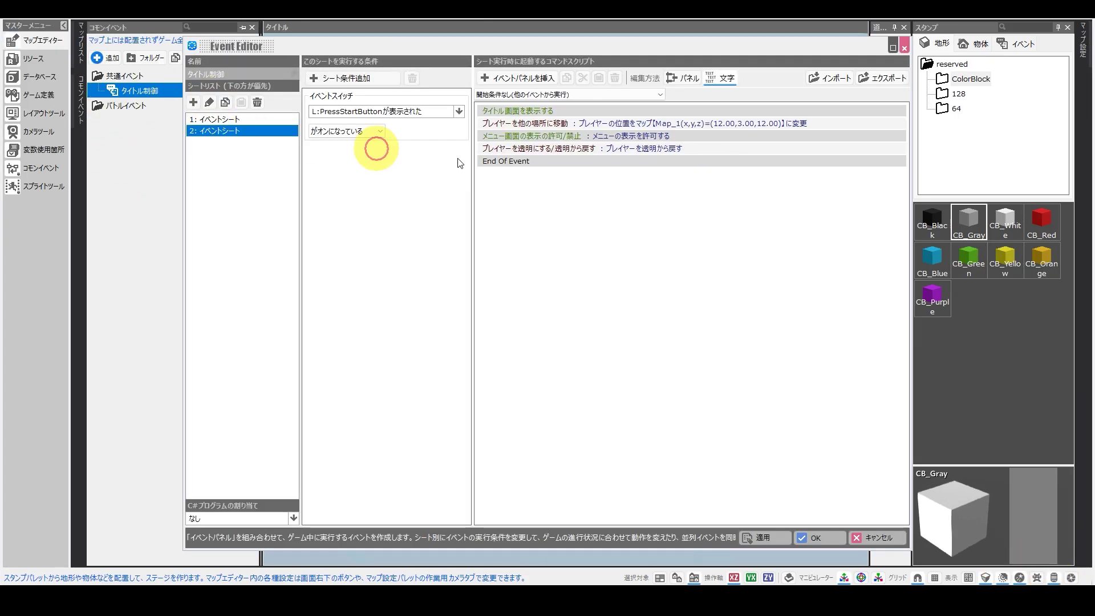
left_click(532, 111)
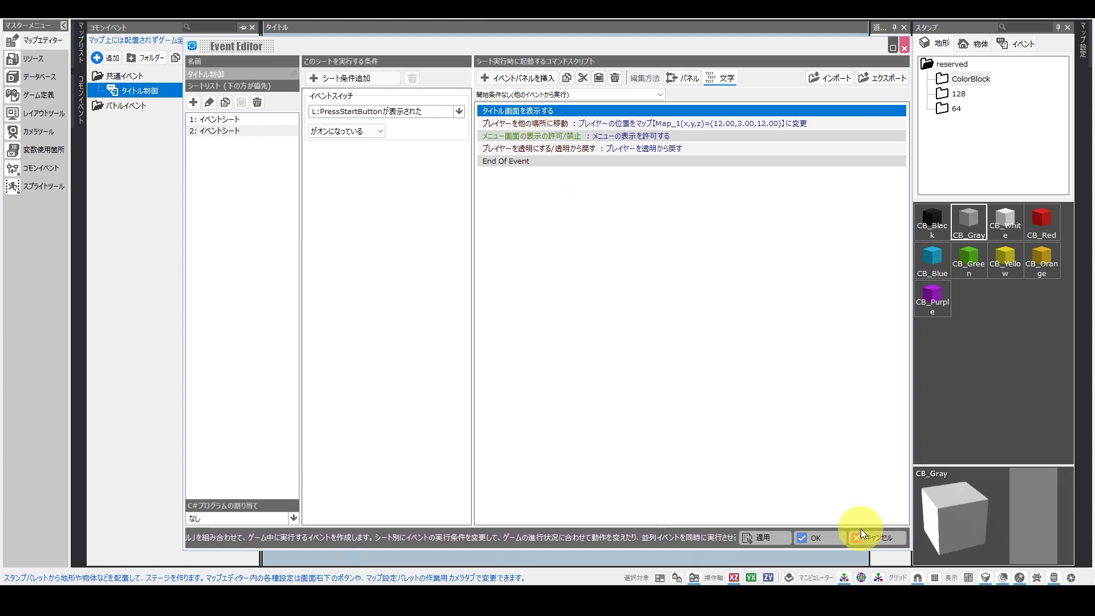
left_click(872, 537)
left_click(547, 340)
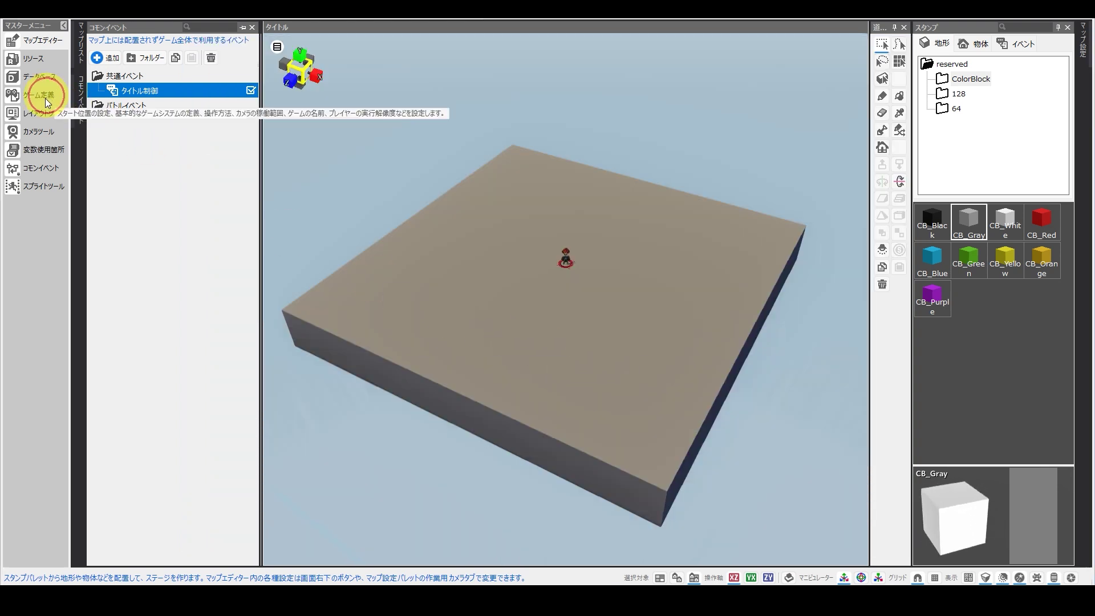
- Show the タイトル screen's layout in the layout tool
left_click(44, 118)
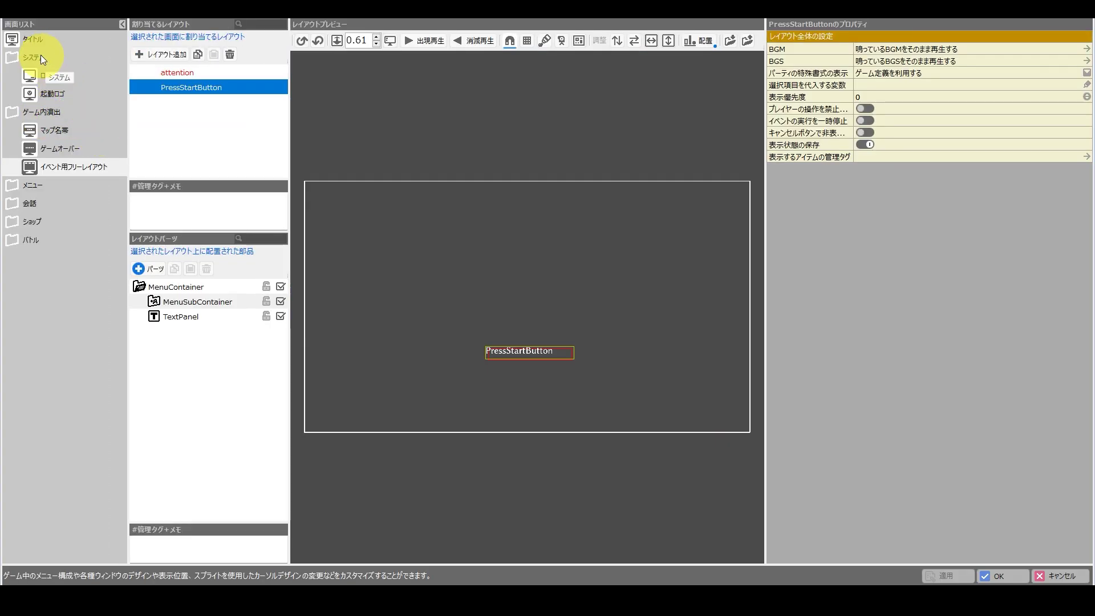
left_click(37, 39)
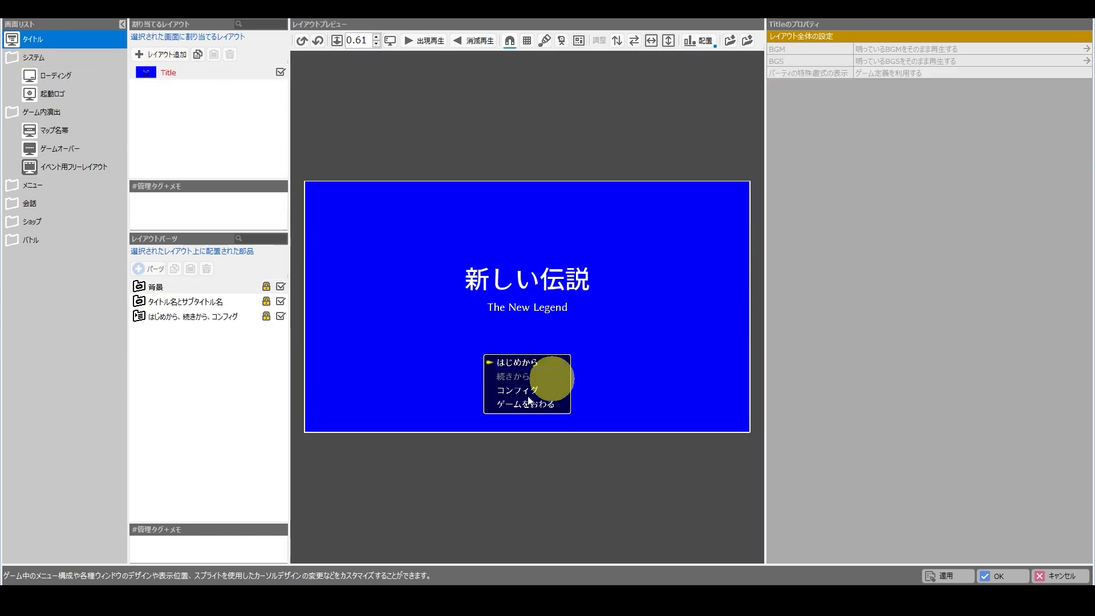